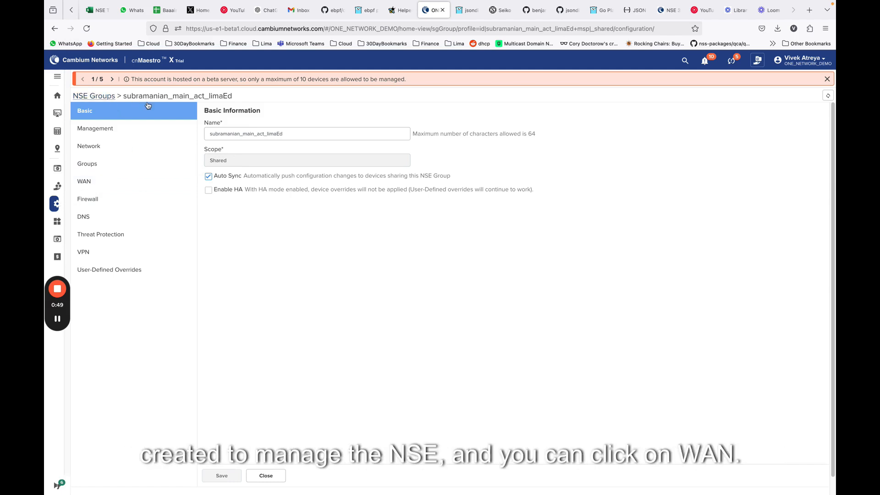
- Open the group's WAN settings and view the IP address assignment modes available for WAN-1
left_click(94, 185)
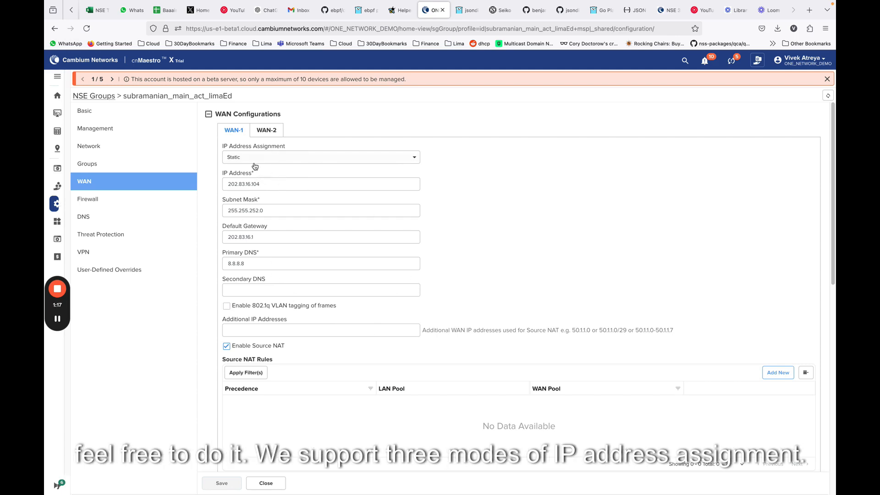
left_click(277, 158)
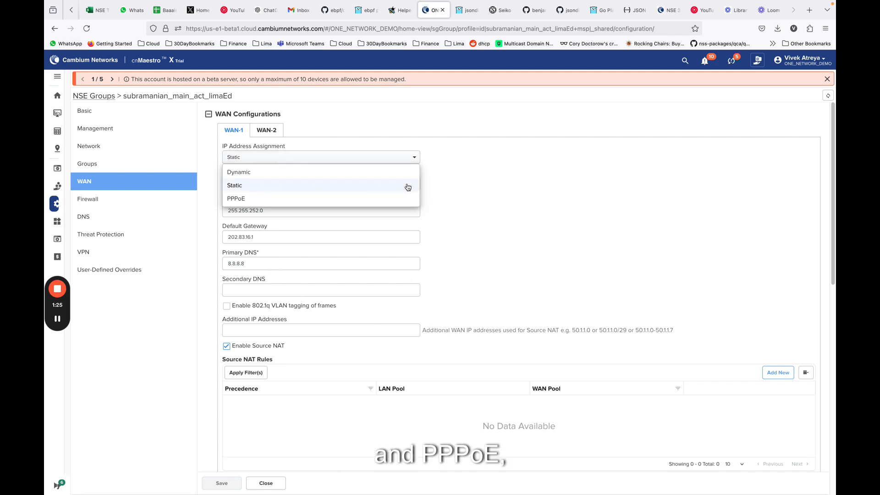
left_click(469, 179)
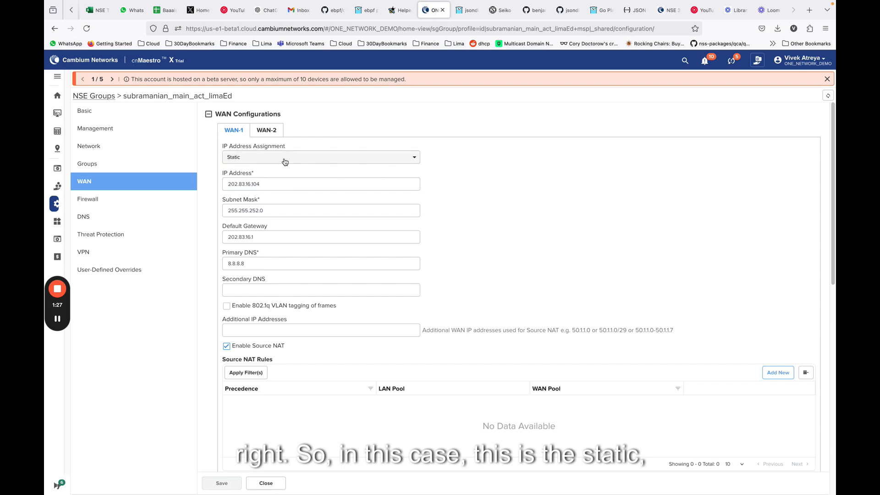
- Enable 802.1q VLAN tagging of frames on WAN-1 and set the VLAN ID to 100
scroll(285, 163, "down", 1)
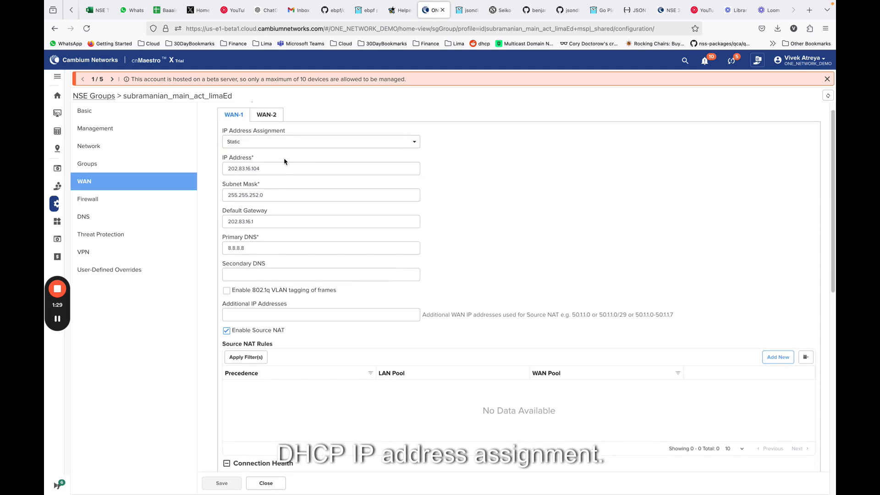
scroll(284, 162, "down", 1)
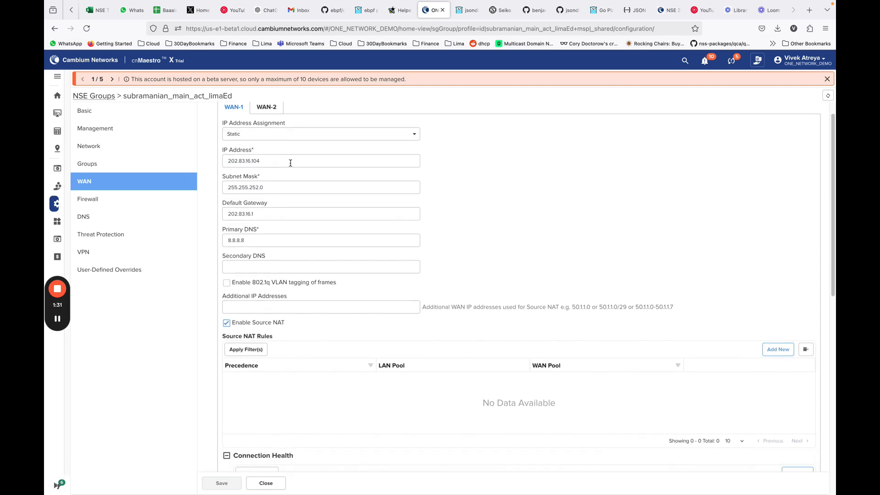
scroll(289, 161, "down", 1)
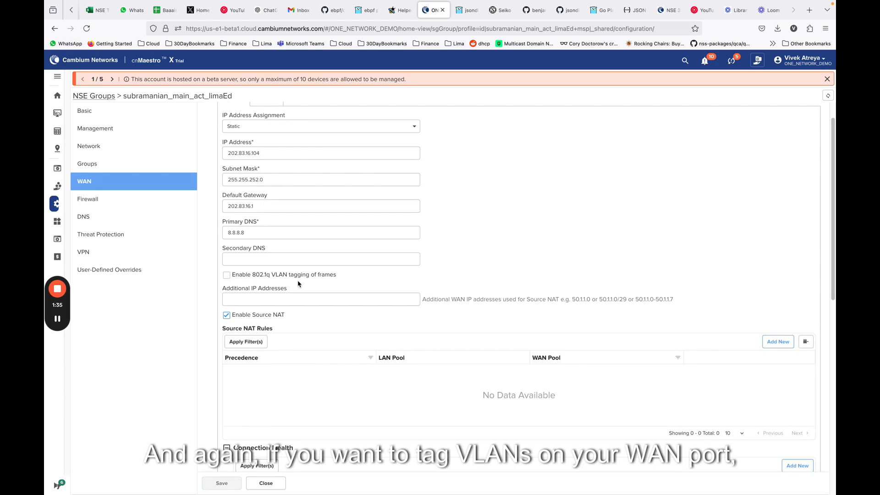
left_click(226, 277)
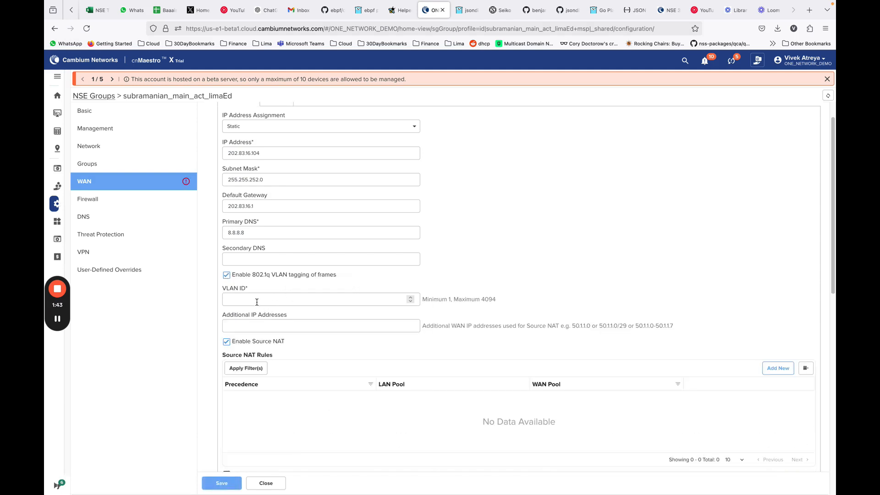
left_click(257, 302)
type("100")
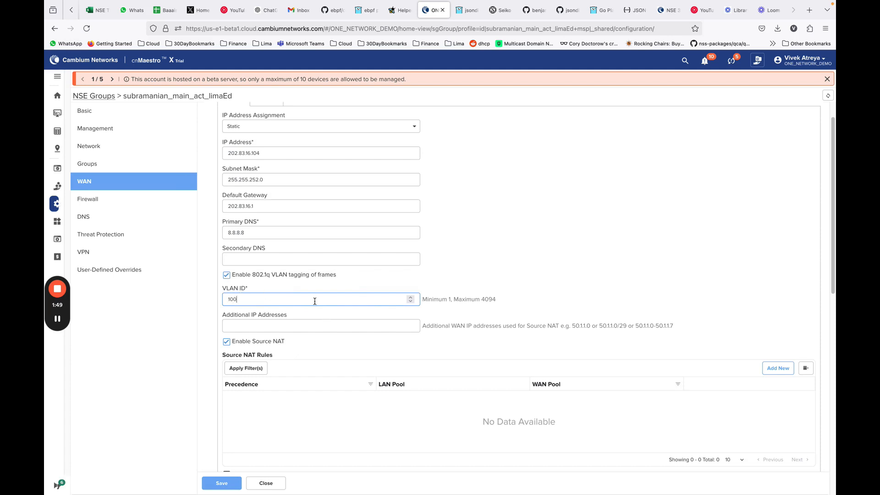
- Set the additional IP addresses of WAN-1 to 192.168.133.23/28
scroll(509, 275, "down", 2)
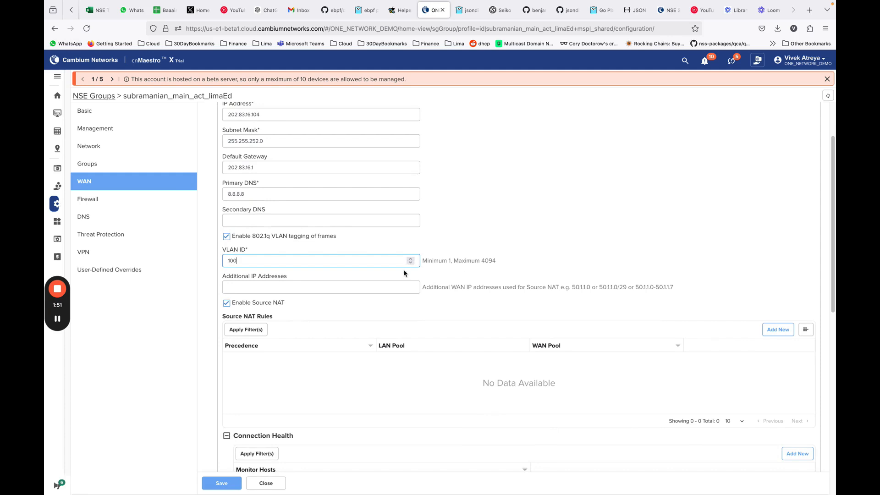
scroll(387, 277, "down", 1)
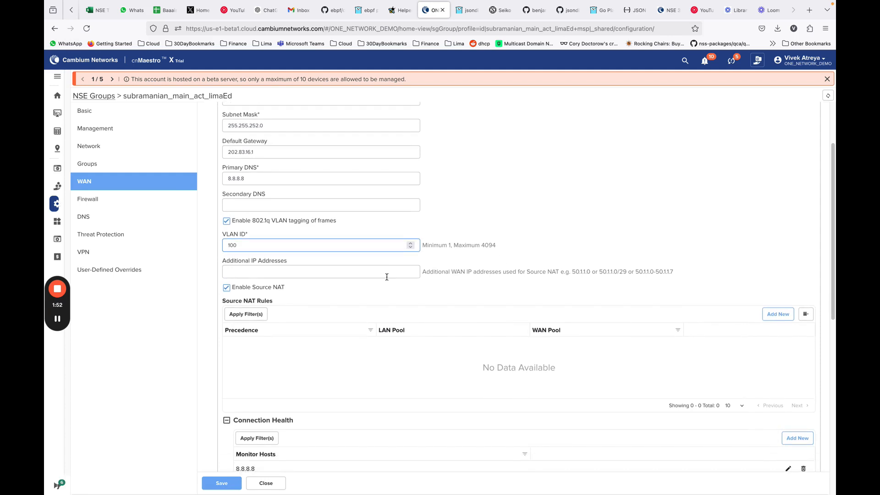
left_click(274, 271)
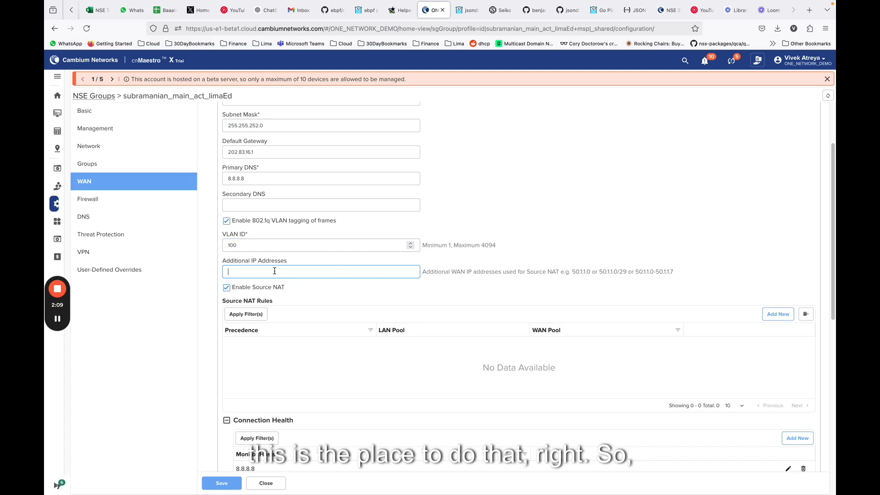
scroll(284, 265, "up", 2)
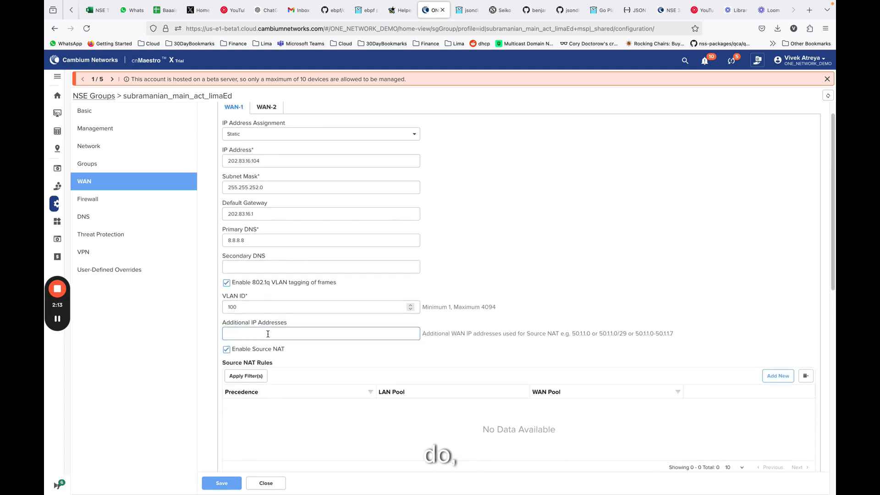
type("192")
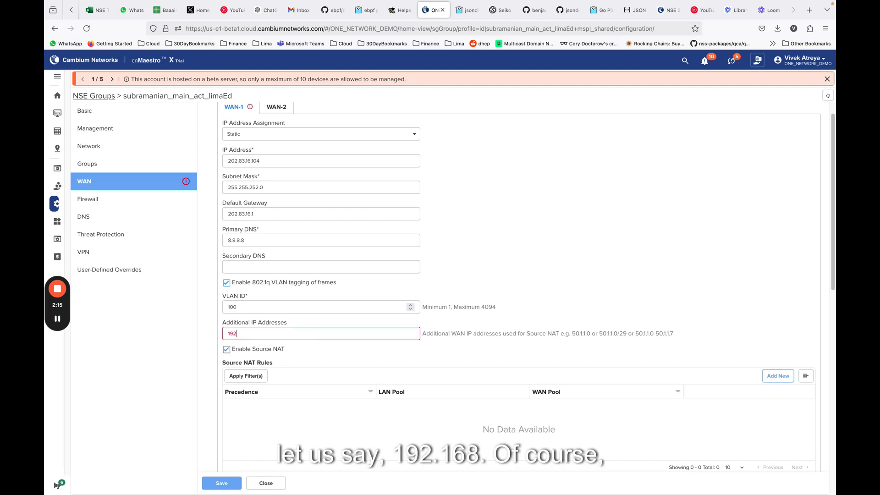
type(".168.")
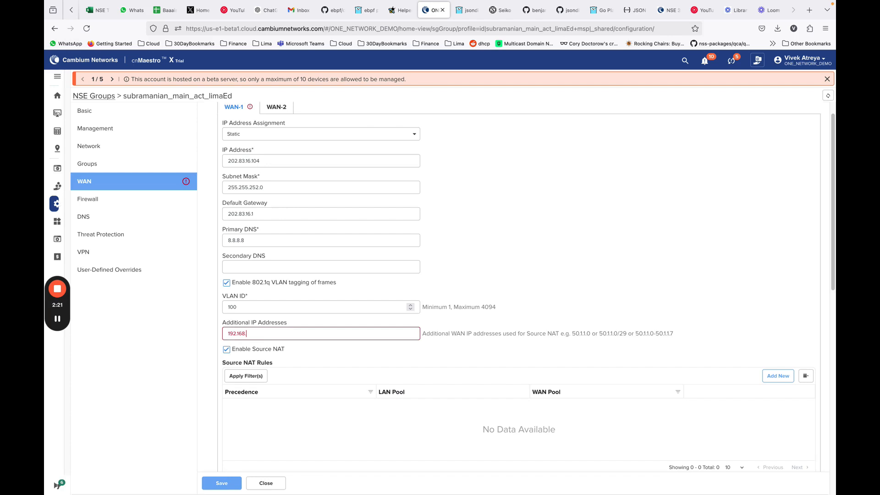
type("33")
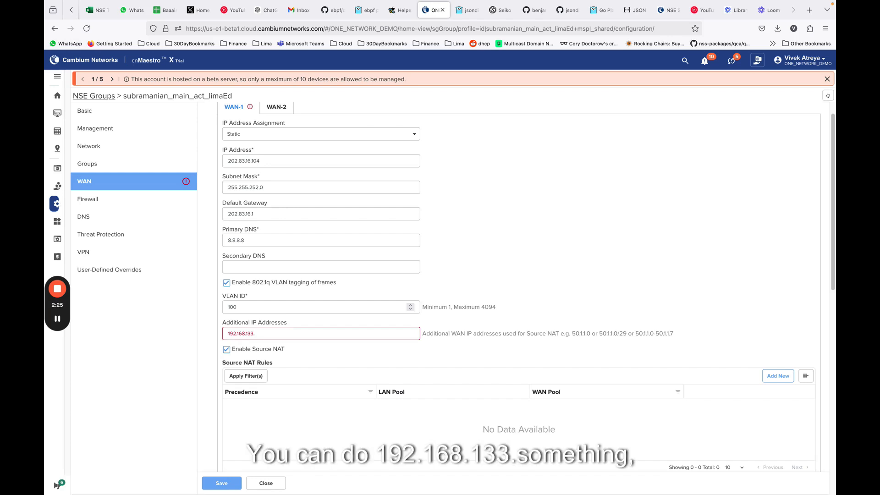
type(".23/29")
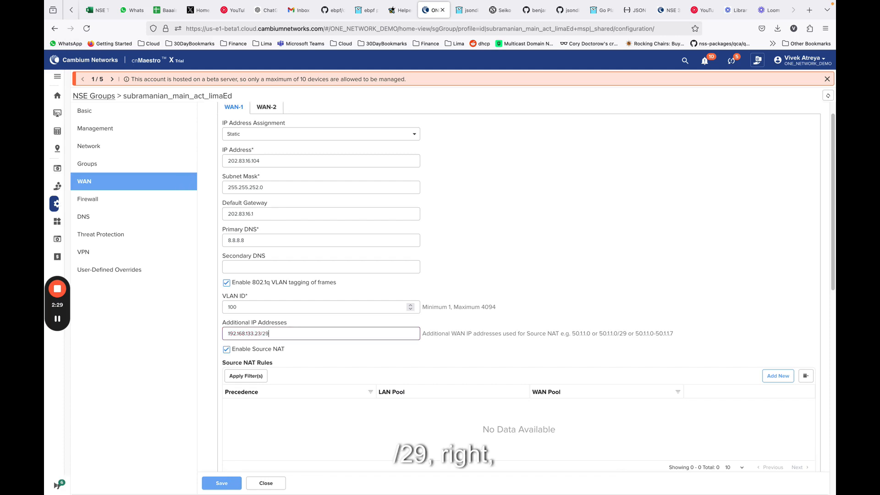
key("BackSpace")
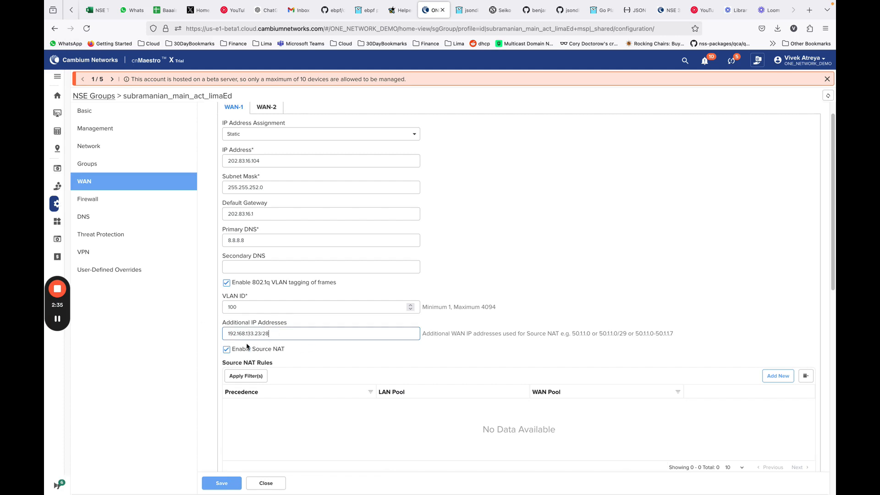
- Start a new source NAT rule for WAN-1 with precedence 1
scroll(356, 360, "down", 2)
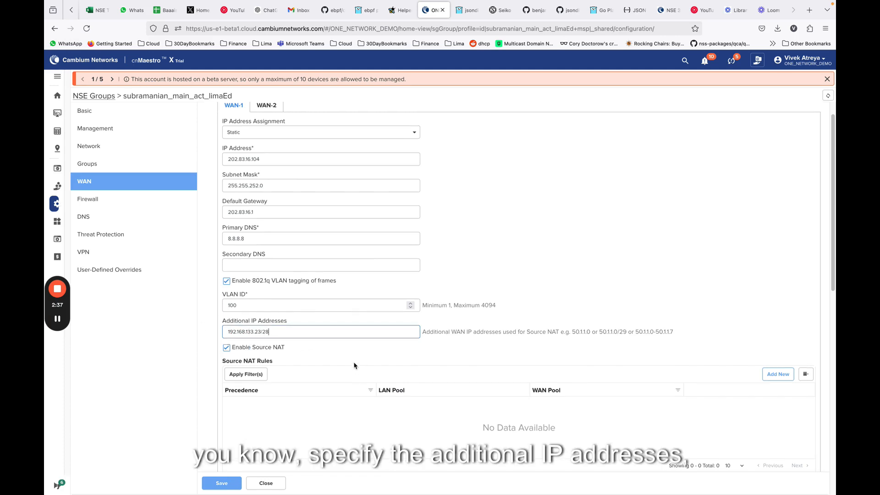
scroll(356, 360, "down", 2)
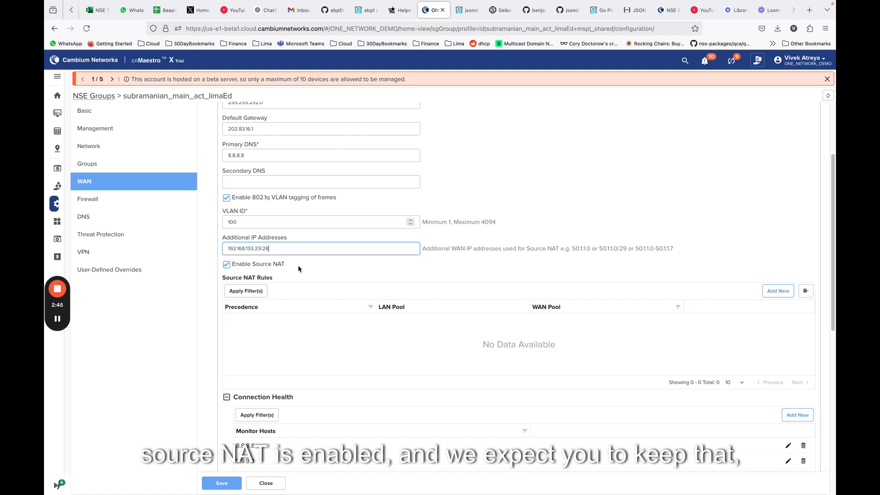
scroll(300, 268, "down", 2)
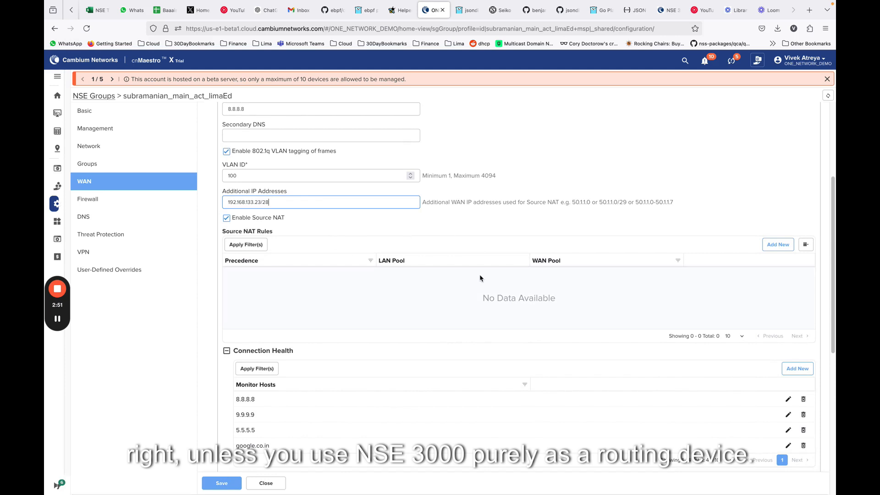
scroll(358, 270, "down", 1)
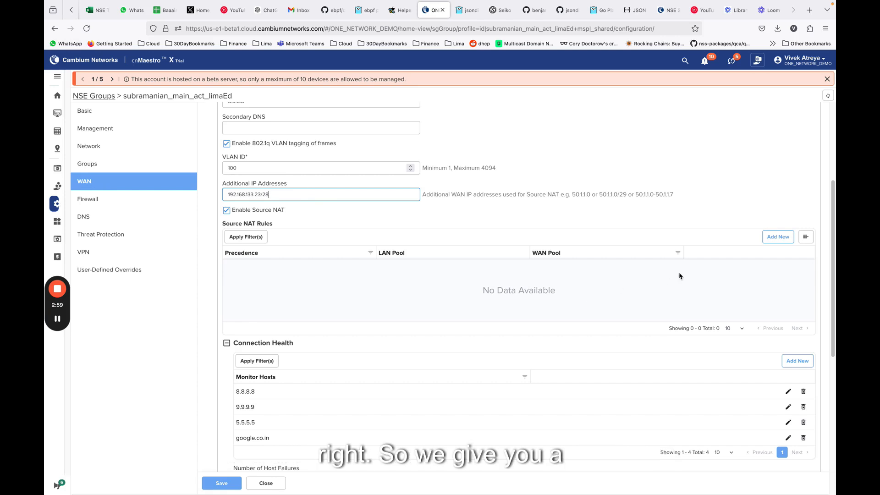
left_click(779, 238)
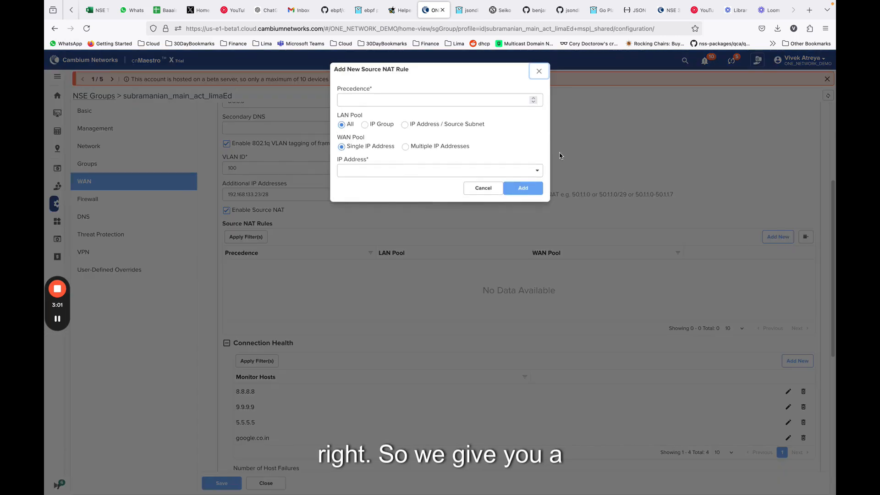
left_click(440, 98)
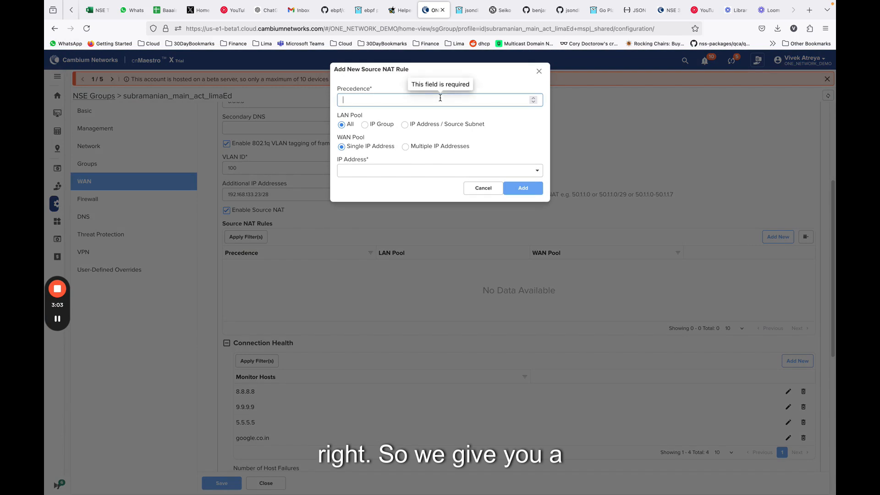
type("1")
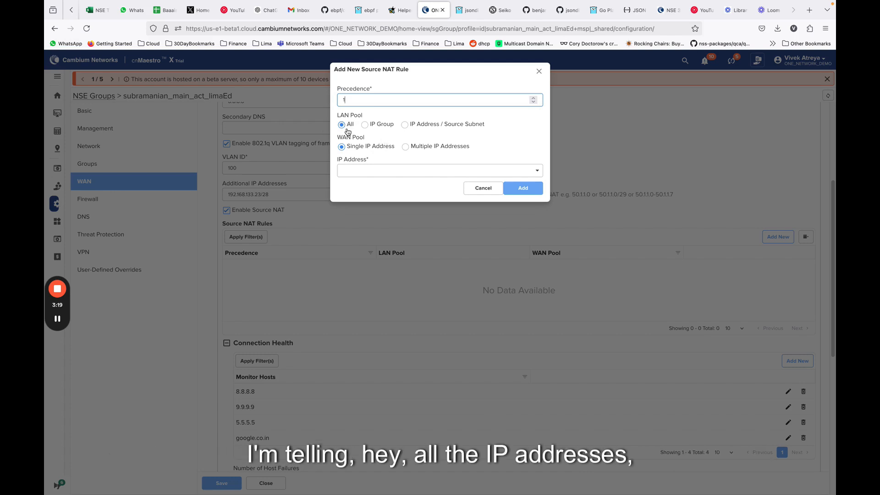
- Choose 192.168.133.27 as the single WAN pool IP address of the source NAT rule
left_click(364, 172)
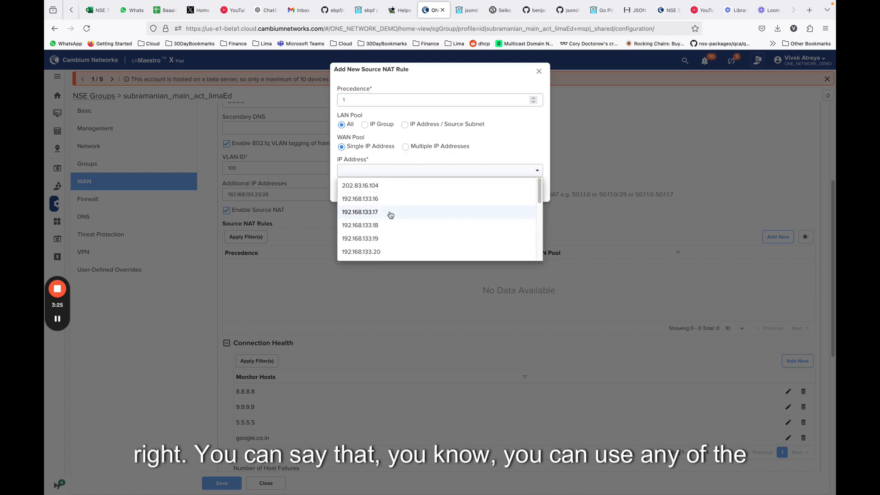
scroll(389, 216, "down", 2)
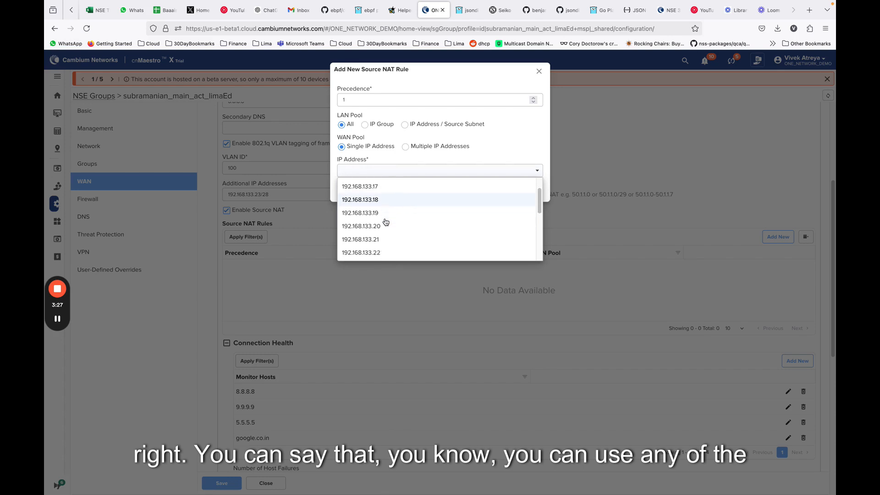
scroll(386, 221, "down", 5)
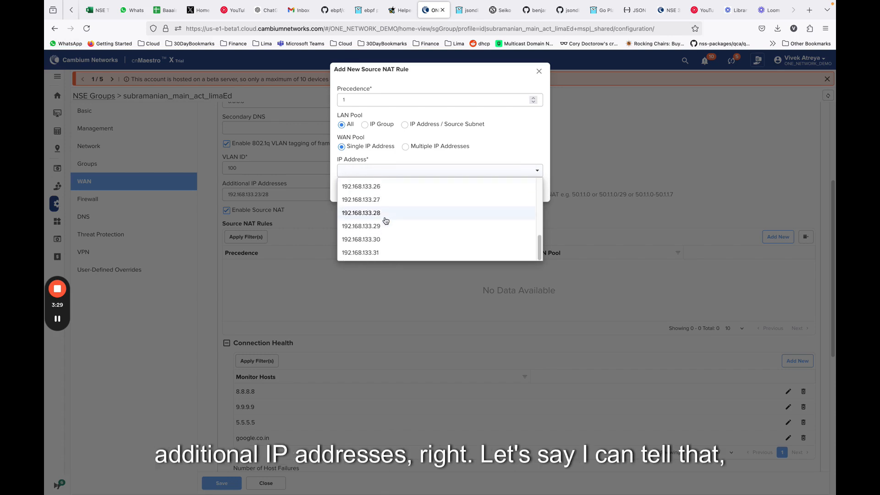
left_click(384, 203)
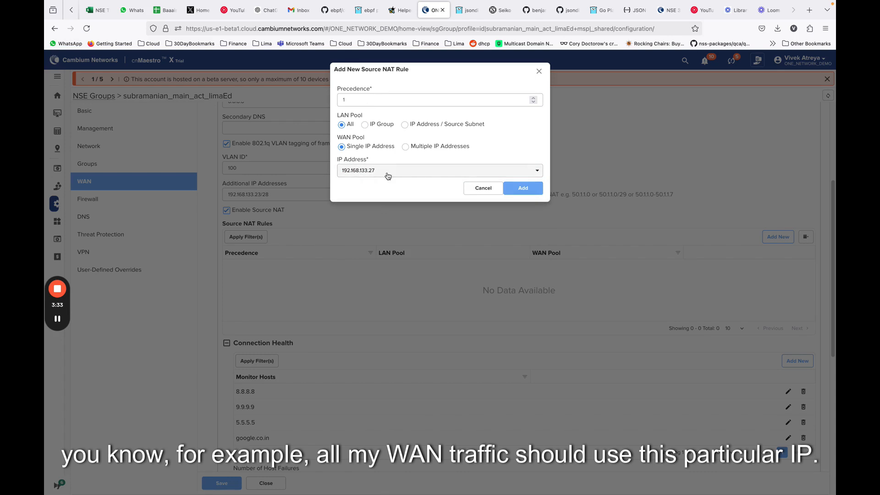
- Restrict the rule's LAN pool to source subnet 192.168.200.0/24 and set its WAN pool IP address to 192.168.133.19
left_click(405, 126)
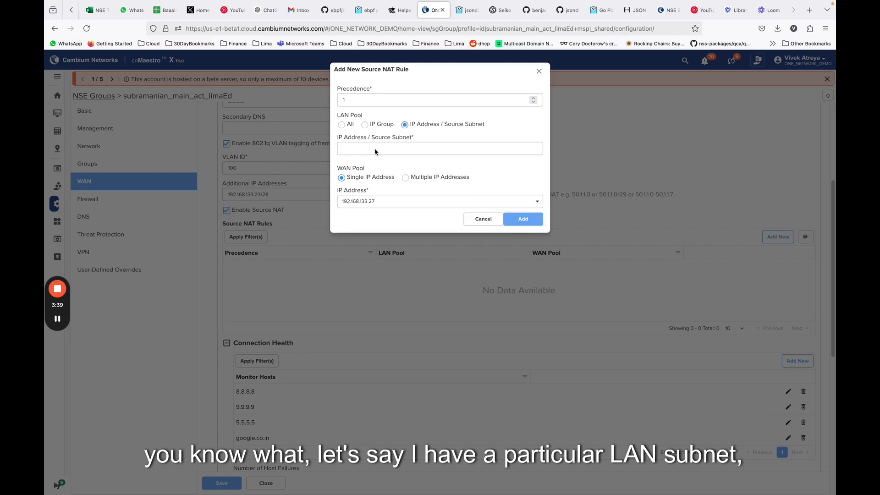
left_click(369, 150)
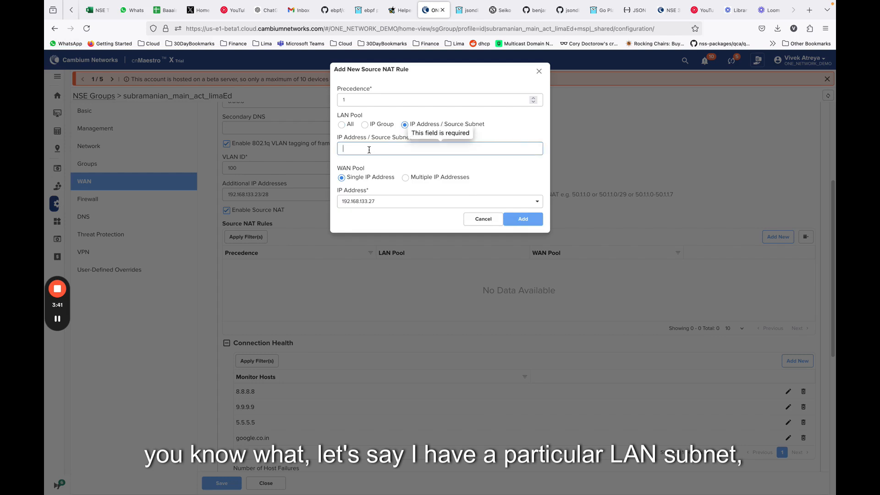
type("192.168.200.")
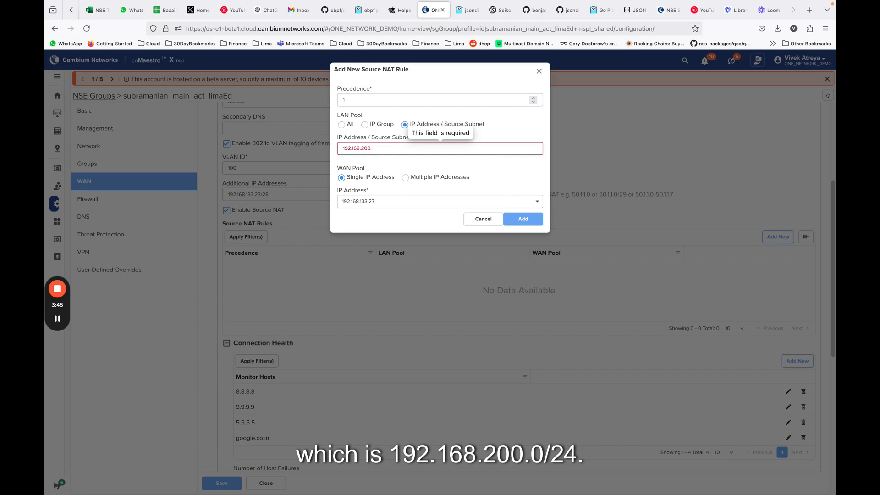
type("0/24")
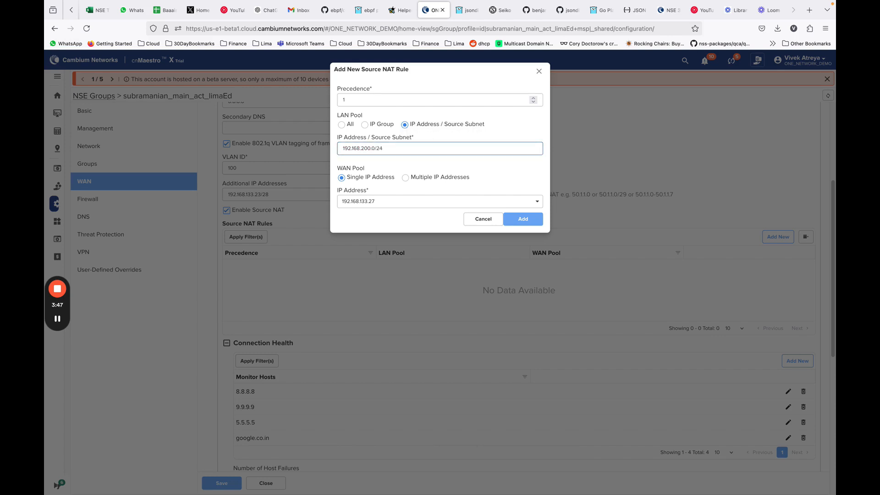
left_click(391, 202)
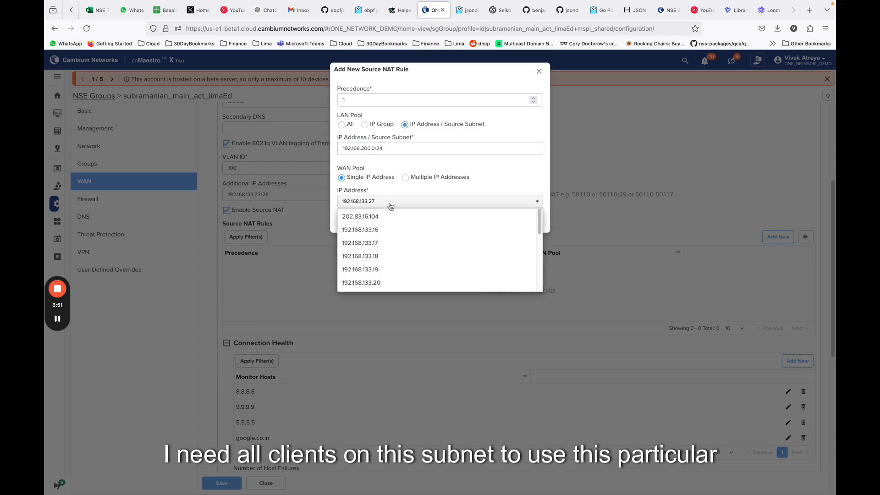
left_click(392, 270)
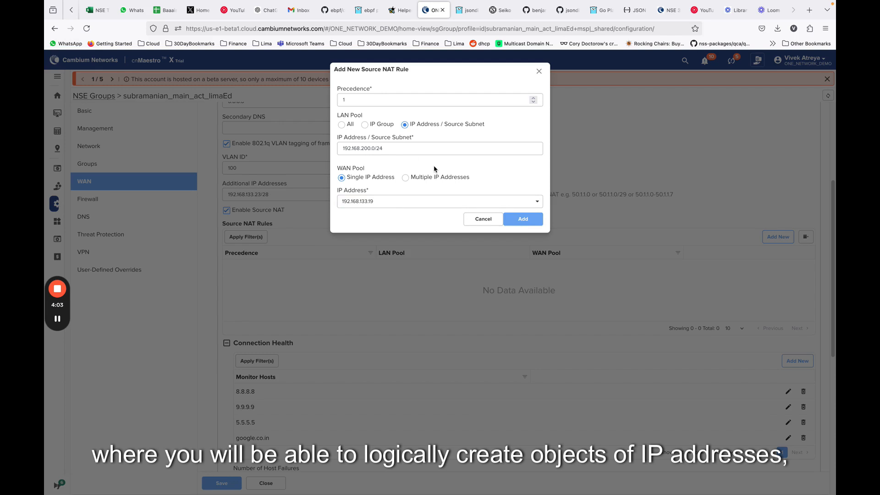
- View the IP group choices for the rule's LAN pool and return to the IP address / source subnet option
left_click(366, 126)
left_click(401, 149)
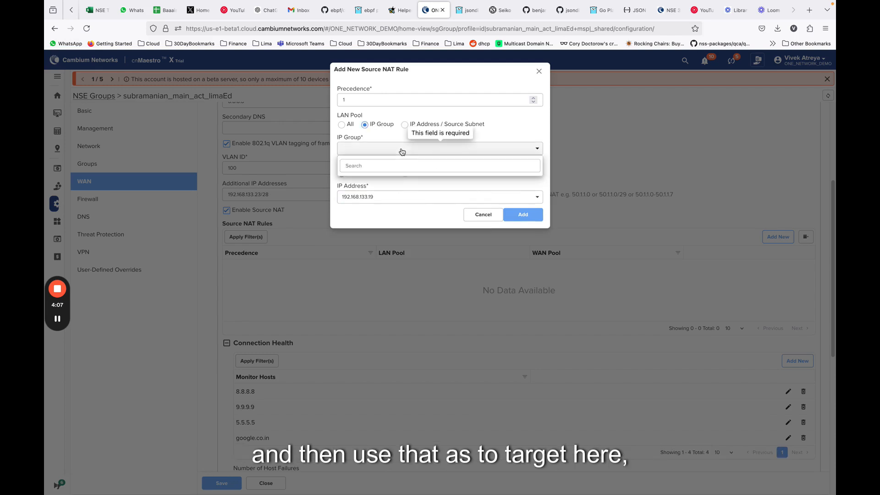
left_click(404, 125)
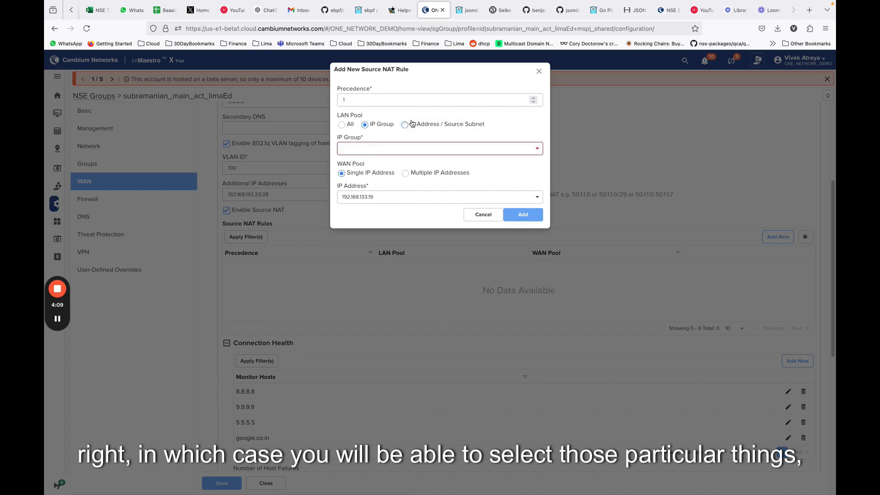
left_click(407, 126)
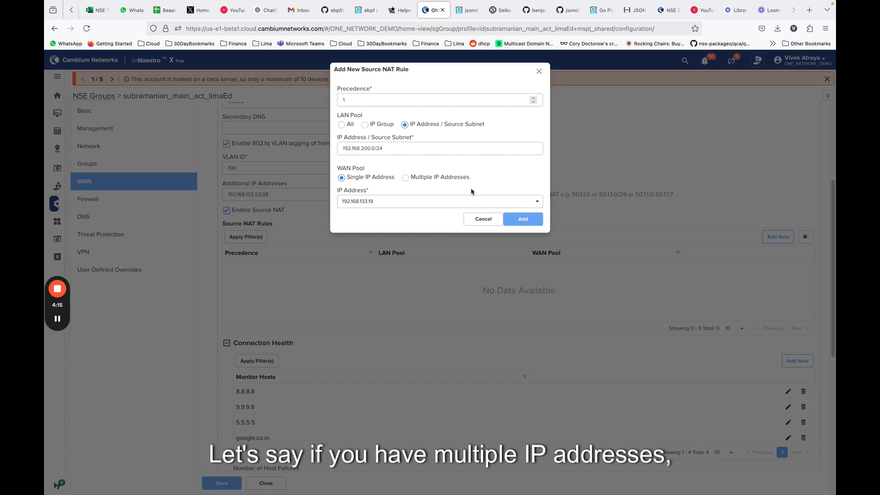
- Set the rule's WAN pool to multiple IP addresses from 192.168.133.17 to 192.168.133.19 and discard the rule
left_click(406, 178)
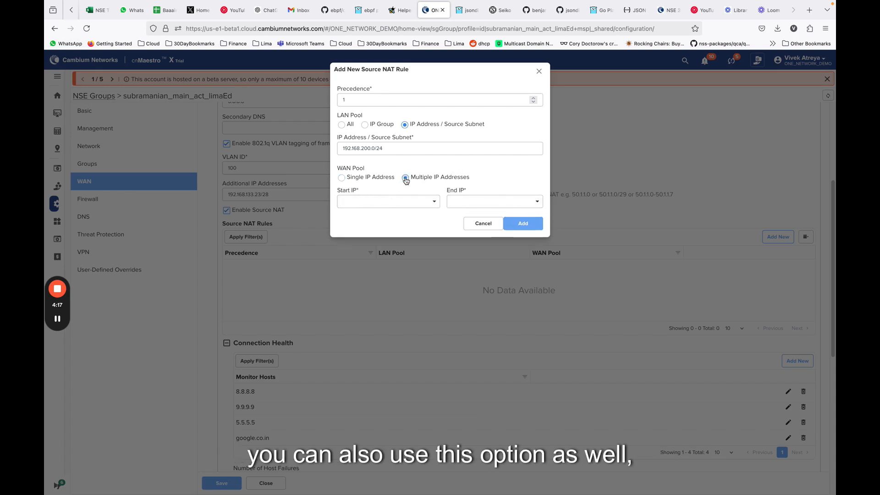
left_click(416, 202)
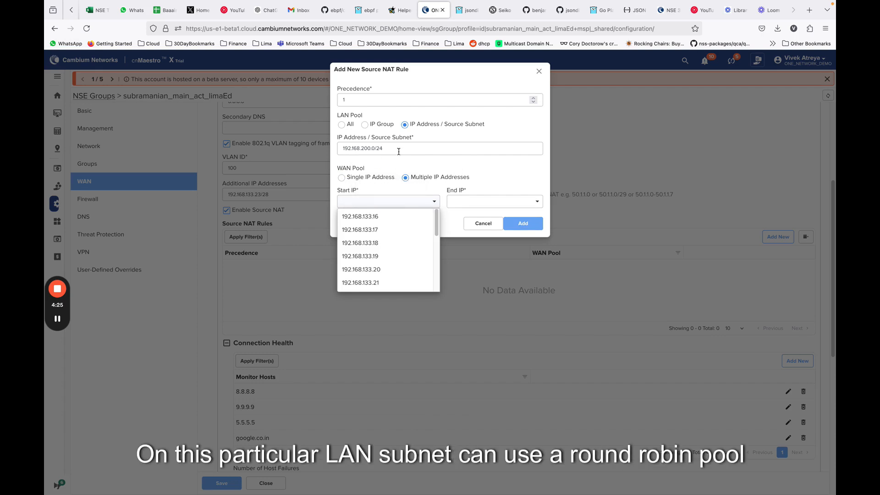
left_click(378, 231)
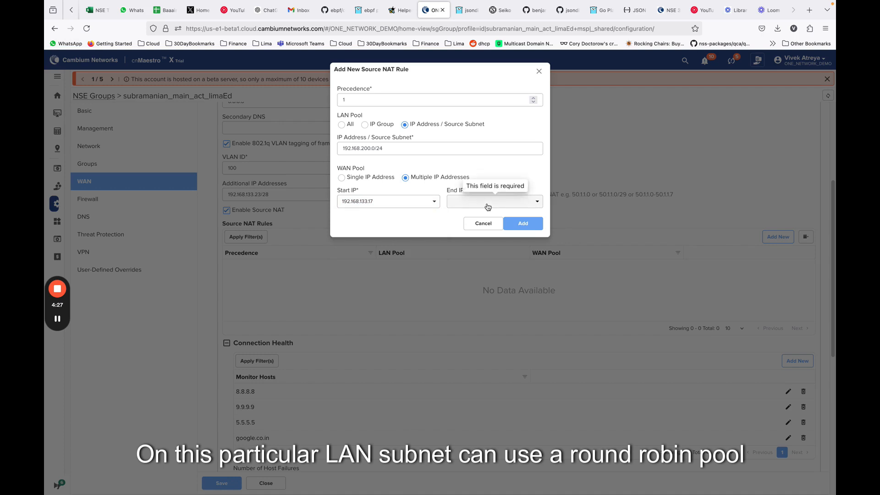
left_click(488, 207)
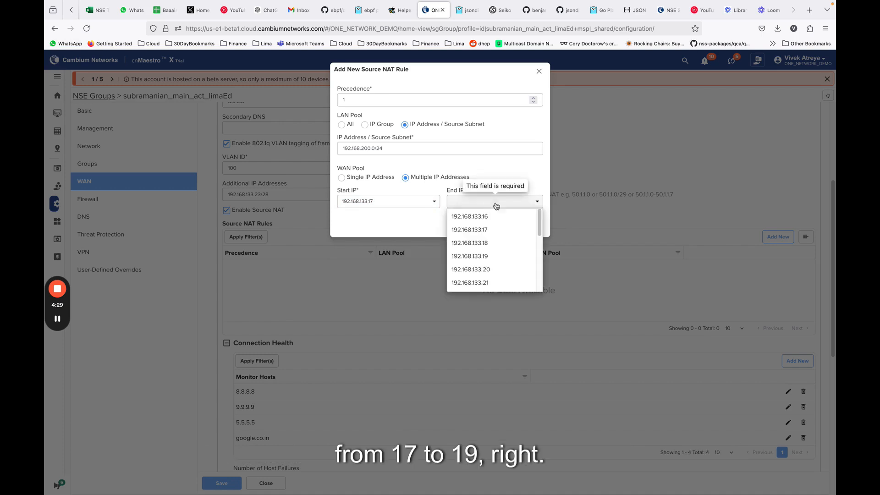
left_click(497, 261)
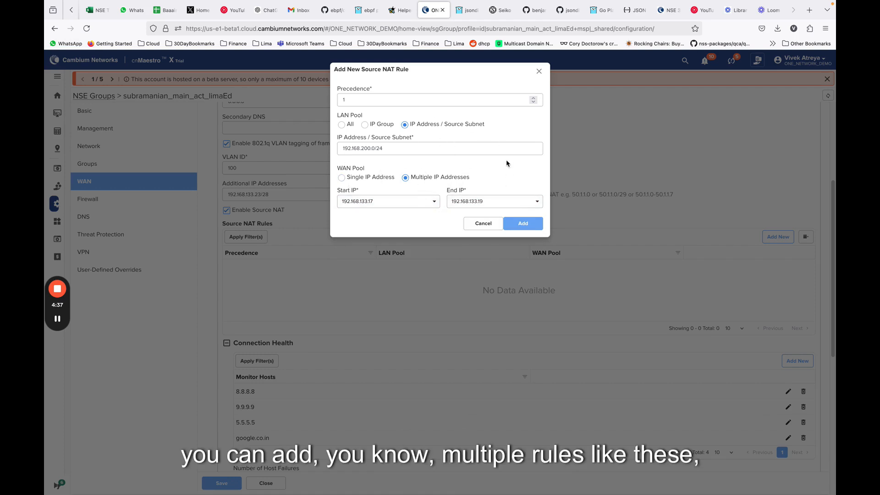
left_click(483, 223)
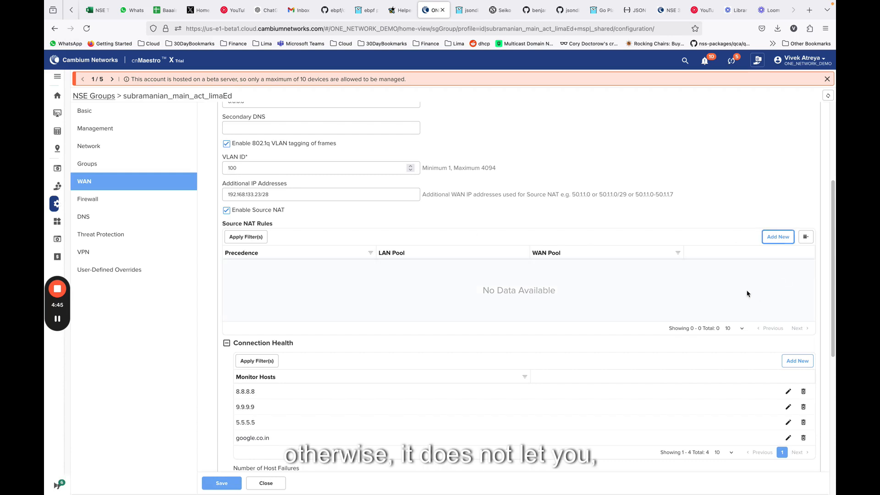
- Open the 8.8.8.8 monitor host under Connection Health for viewing and close it without saving
scroll(679, 250, "down", 1)
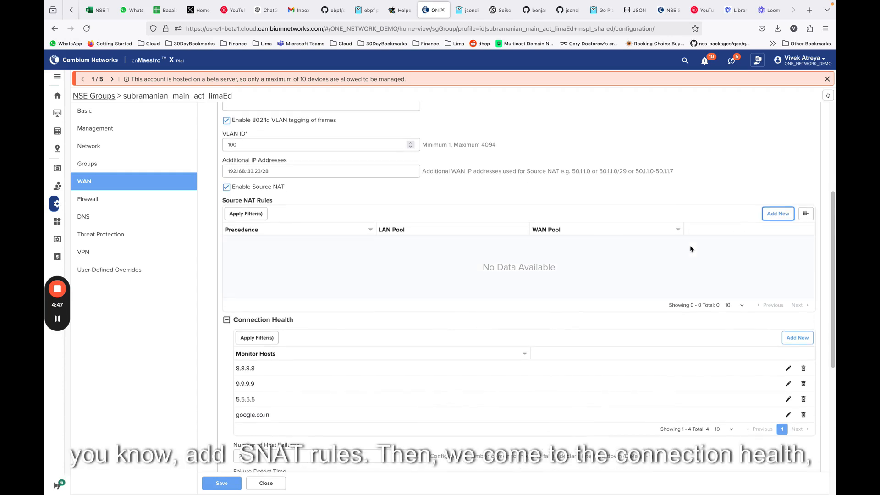
scroll(521, 253, "down", 4)
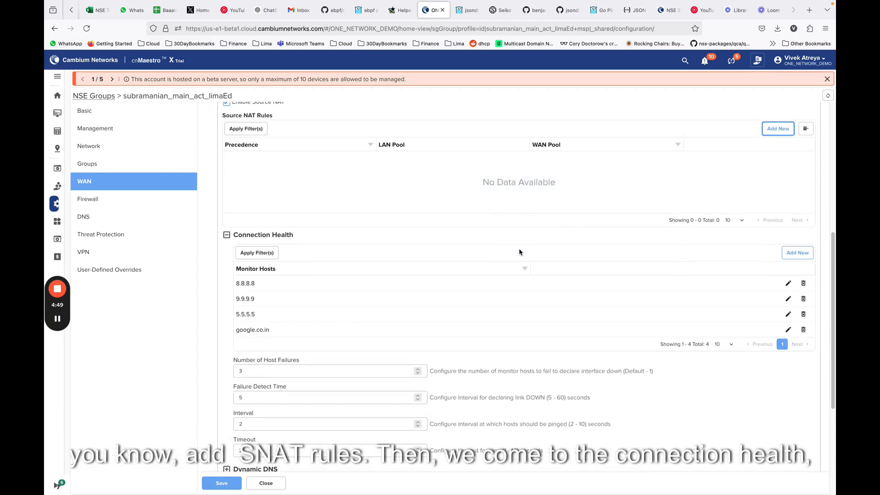
scroll(230, 250, "down", 2)
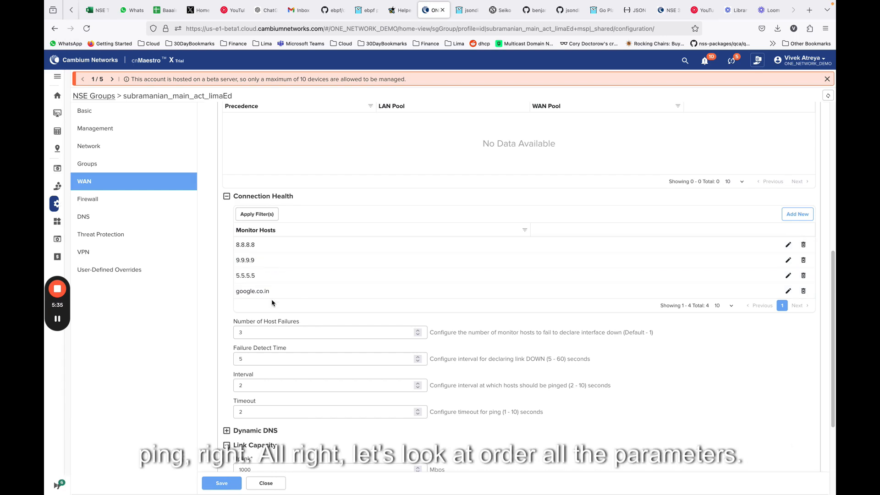
left_click(789, 245)
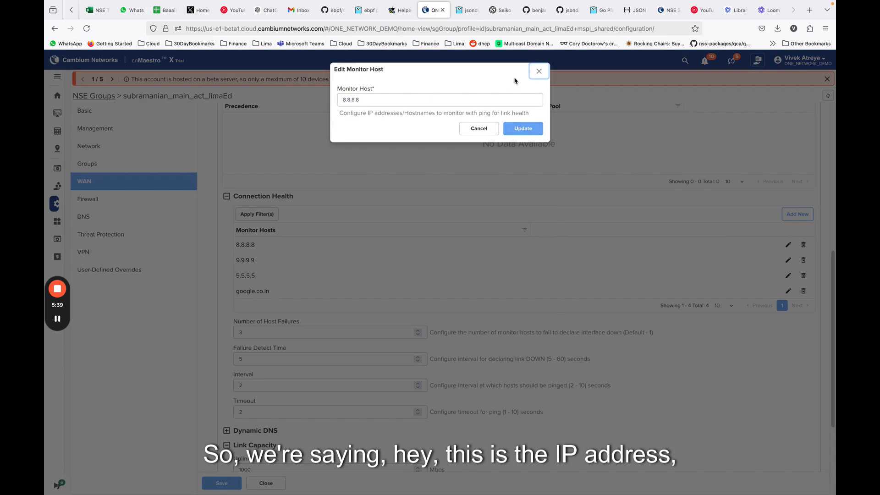
left_click(543, 73)
- Examine the Connection Health settings for number of host failures, failure detect time, interval and timeout
scroll(310, 264, "down", 1)
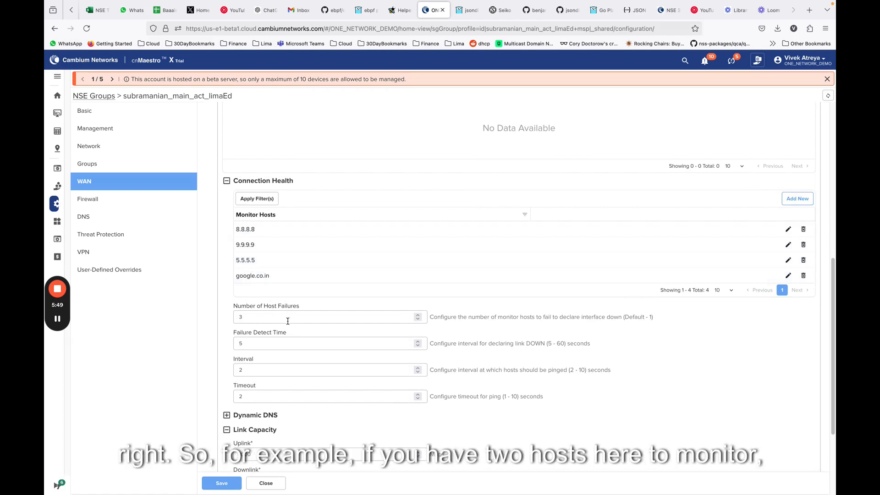
double_click(238, 318)
type("2")
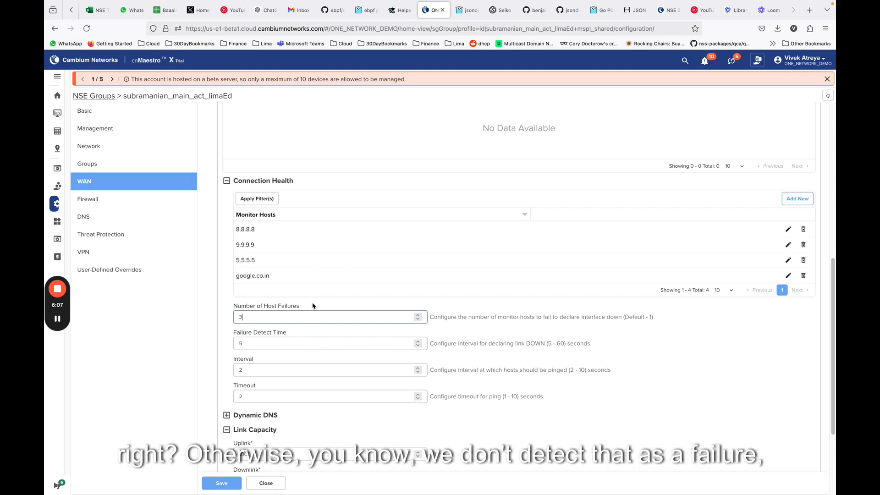
scroll(323, 302, "down", 1)
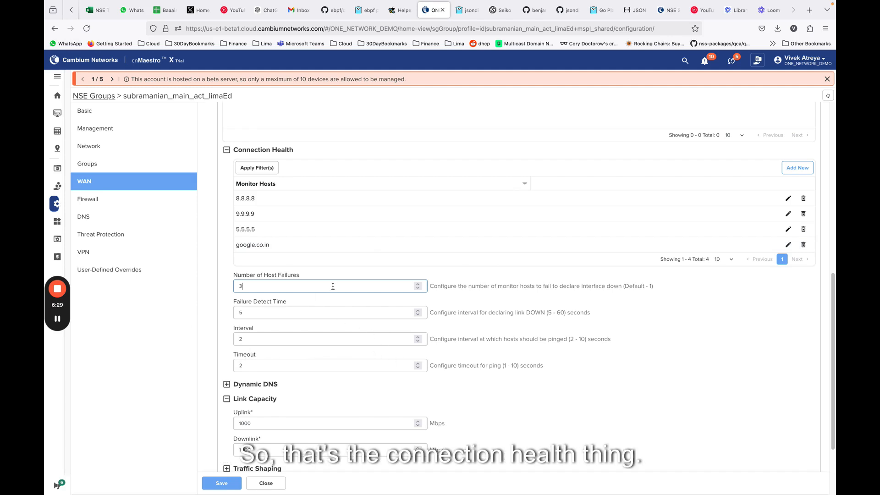
- Expand the Dynamic DNS settings of WAN-1 and examine the available DNS providers and the hostname, server and account fields
scroll(333, 286, "down", 1)
scroll(333, 286, "down", 1)
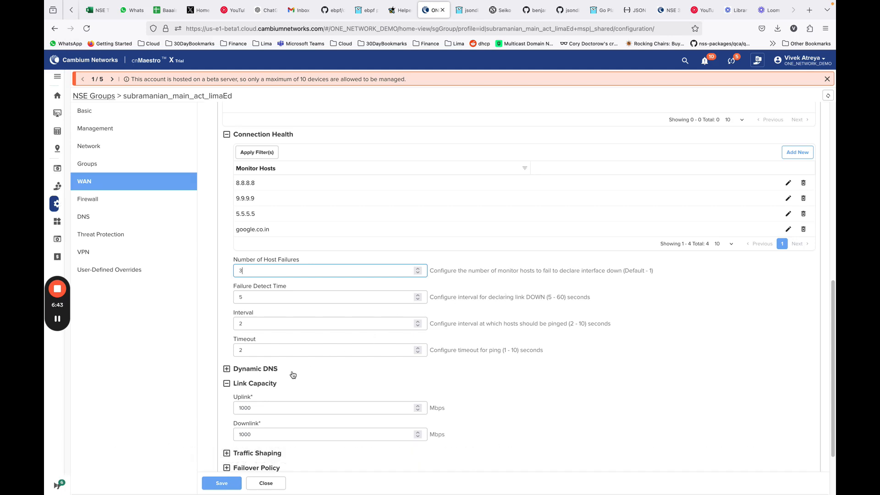
left_click(228, 371)
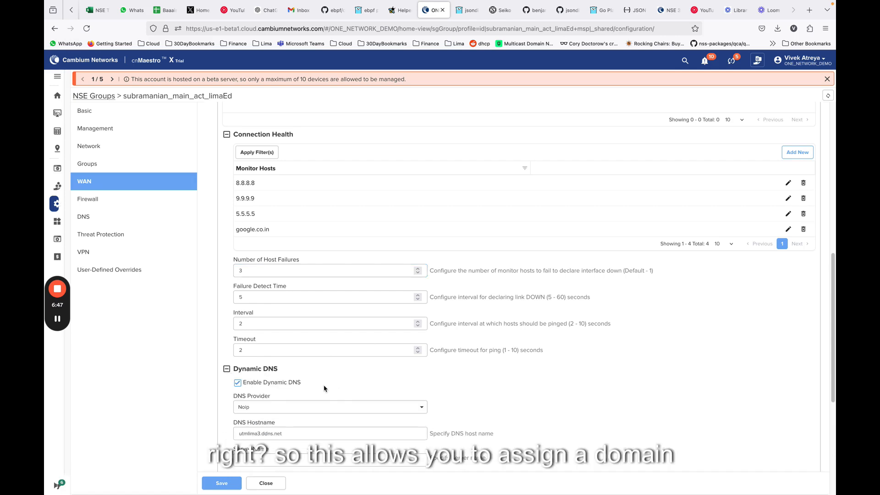
scroll(324, 389, "down", 1)
scroll(325, 389, "down", 1)
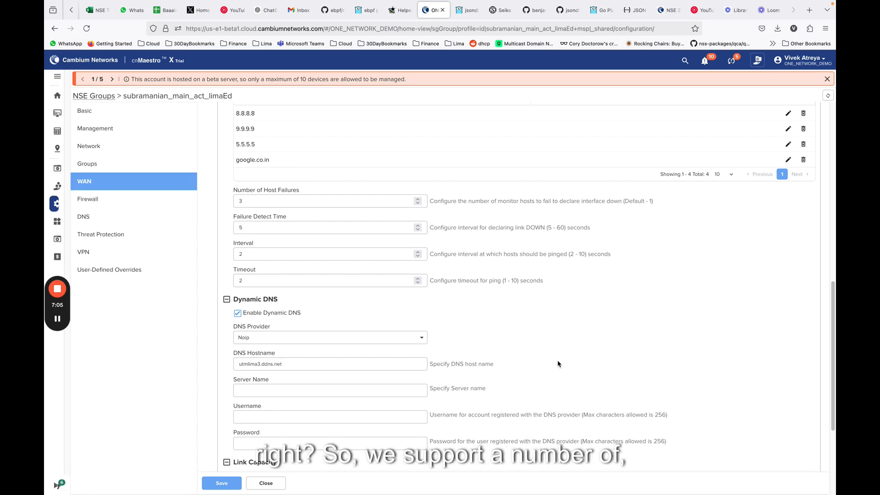
left_click(421, 342)
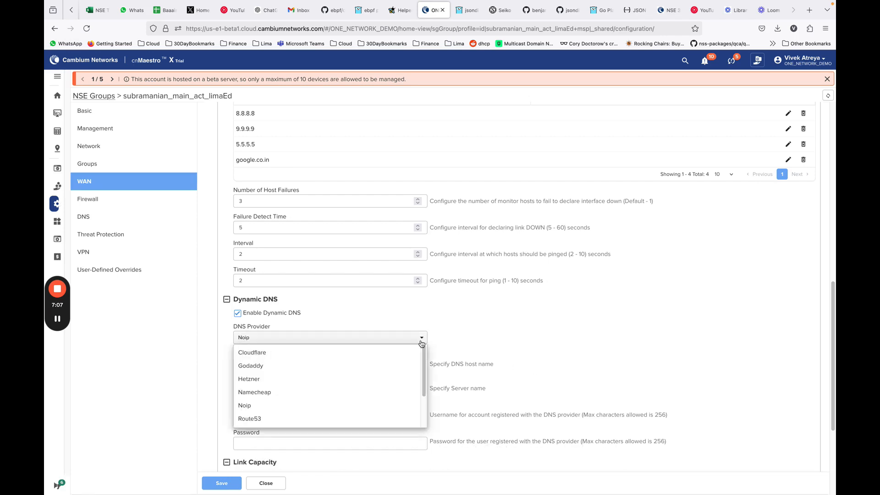
scroll(374, 377, "down", 3)
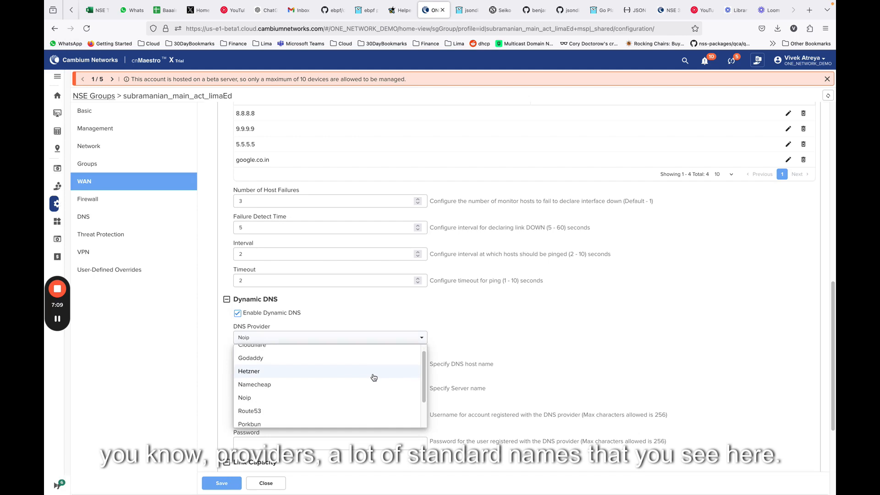
scroll(290, 373, "up", 3)
left_click(548, 337)
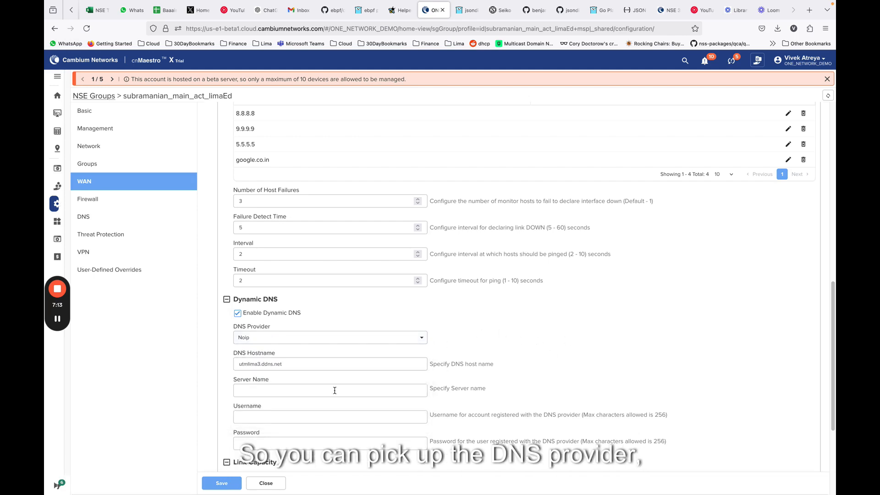
scroll(307, 387, "down", 2)
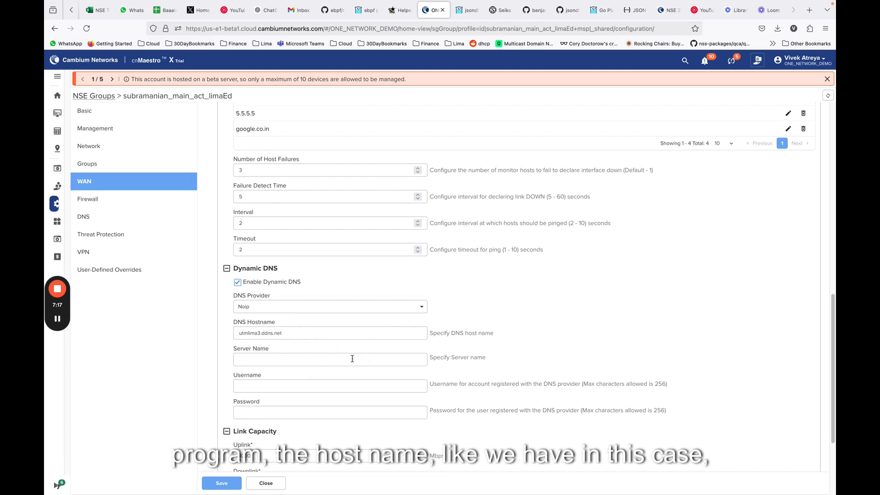
scroll(354, 360, "down", 2)
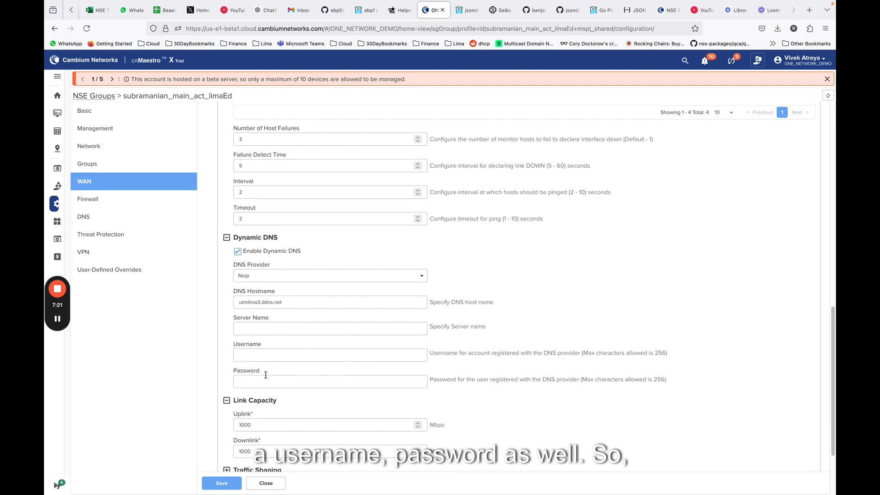
left_click(343, 280)
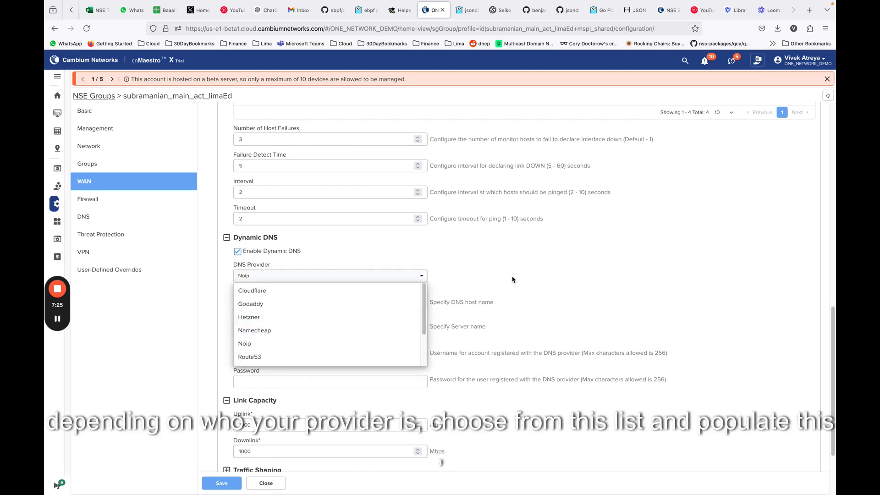
left_click(414, 389)
- Expand the Traffic Shaping settings of WAN-1 and enable traffic shaping
scroll(416, 316, "down", 3)
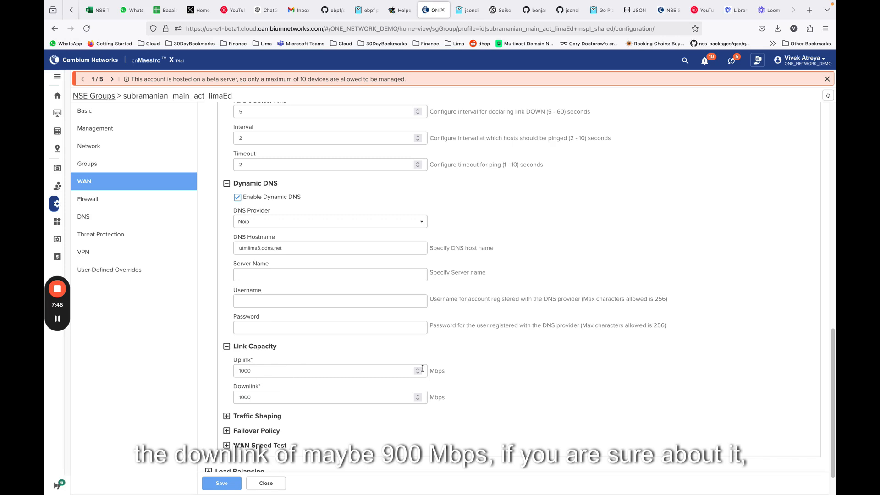
scroll(354, 404, "down", 1)
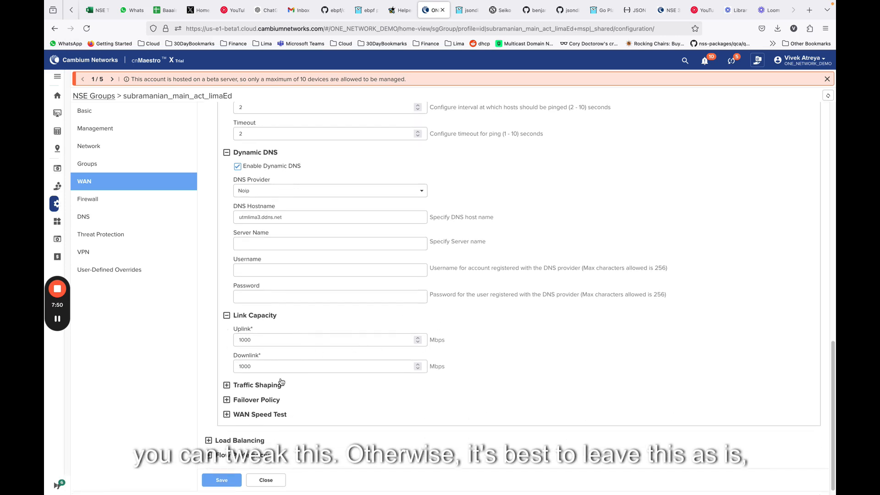
left_click(228, 386)
scroll(246, 342, "down", 1)
scroll(246, 342, "down", 3)
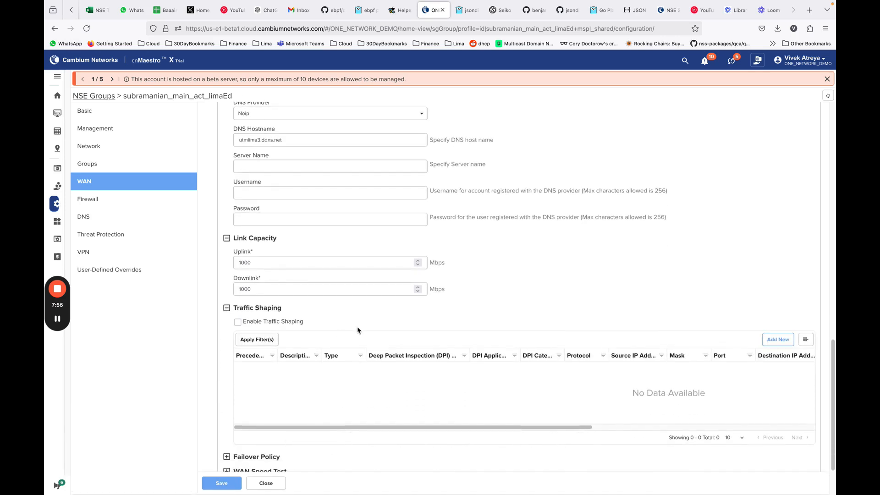
left_click(778, 341)
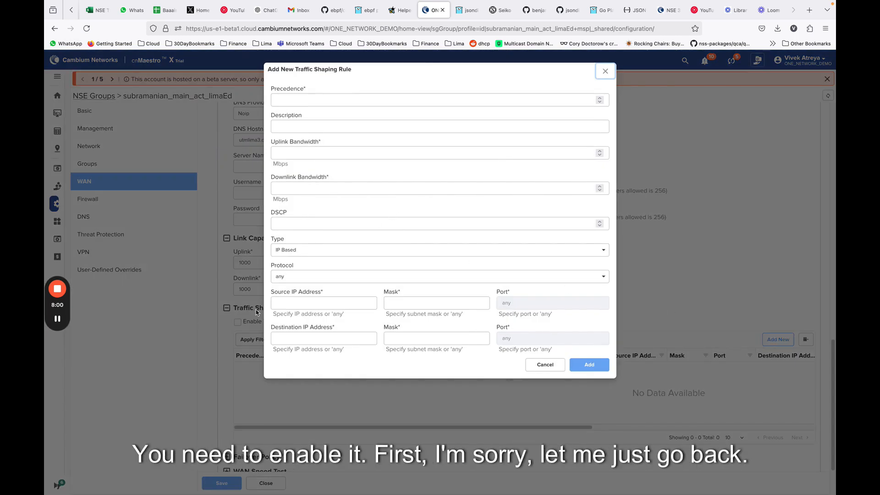
left_click(553, 366)
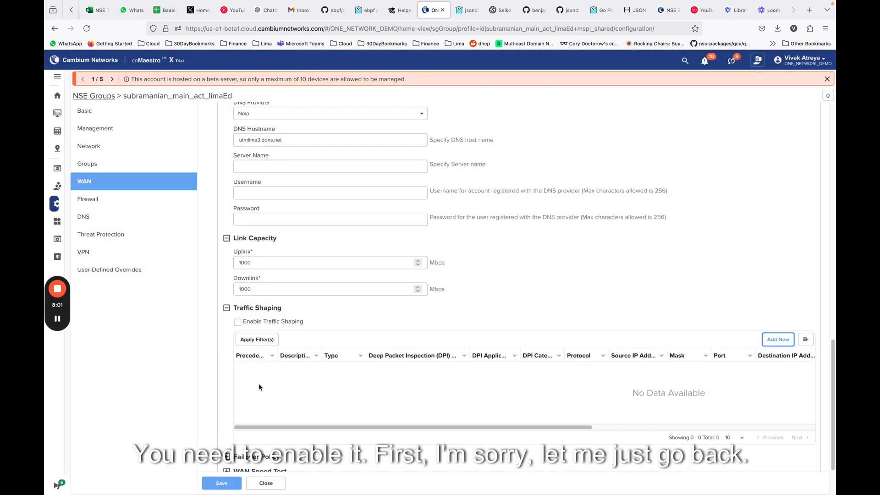
left_click(238, 322)
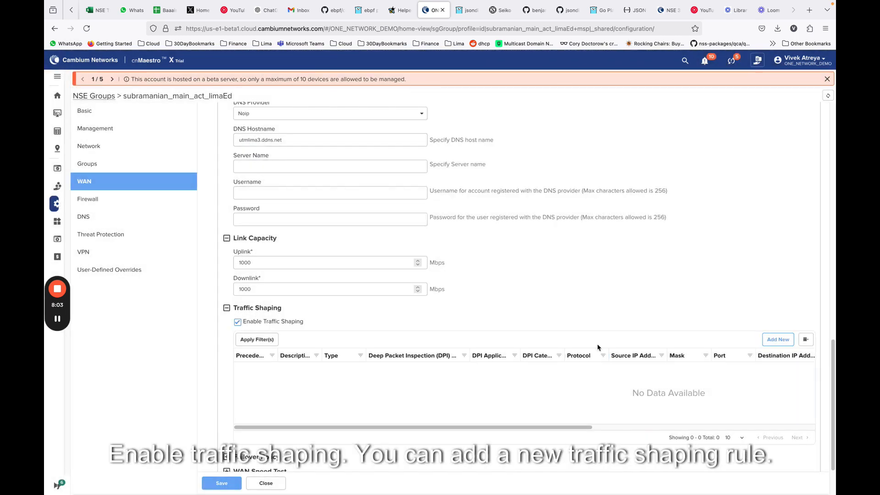
- Start a new traffic shaping rule for WAN-1 with precedence 1 and the description "streaming"
left_click(774, 340)
left_click(447, 102)
type("1")
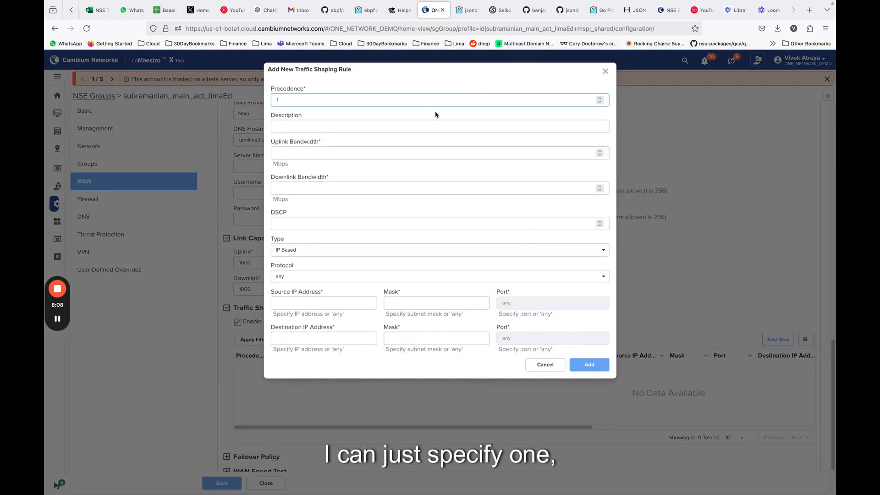
left_click(425, 126)
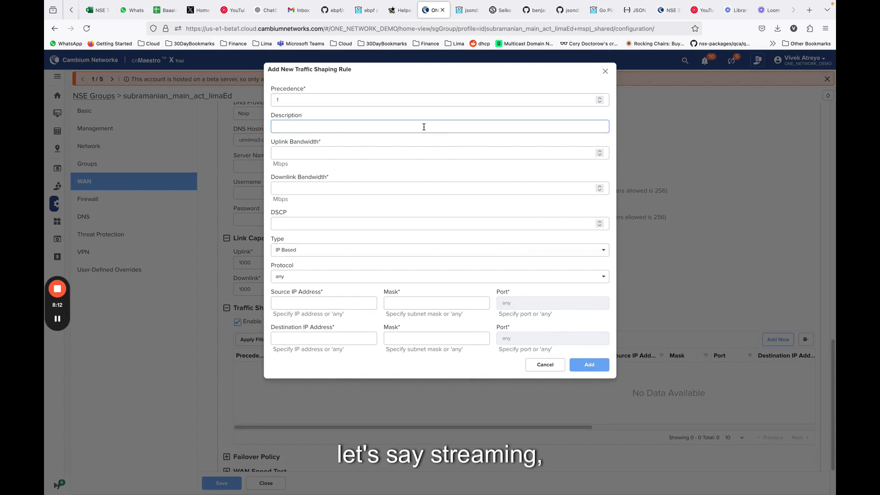
type("streaming")
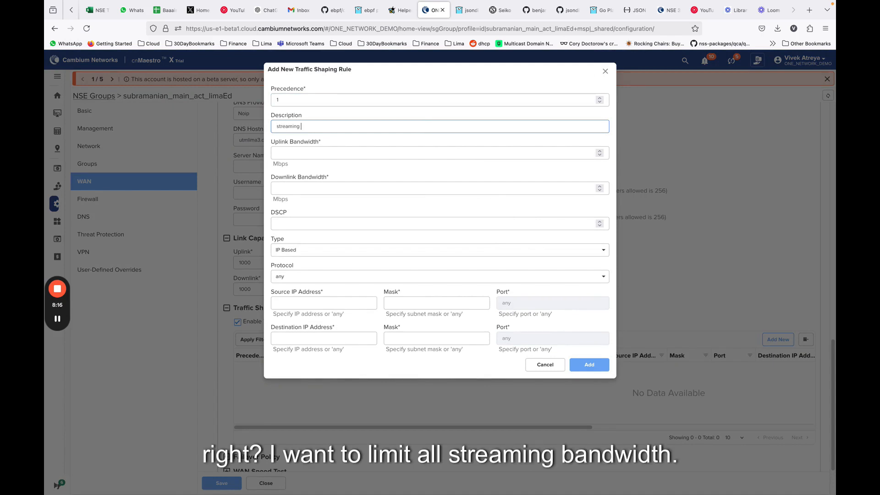
- Set the rule's uplink bandwidth to 10 Mbps and its downlink bandwidth to 30 Mbps
left_click(430, 153)
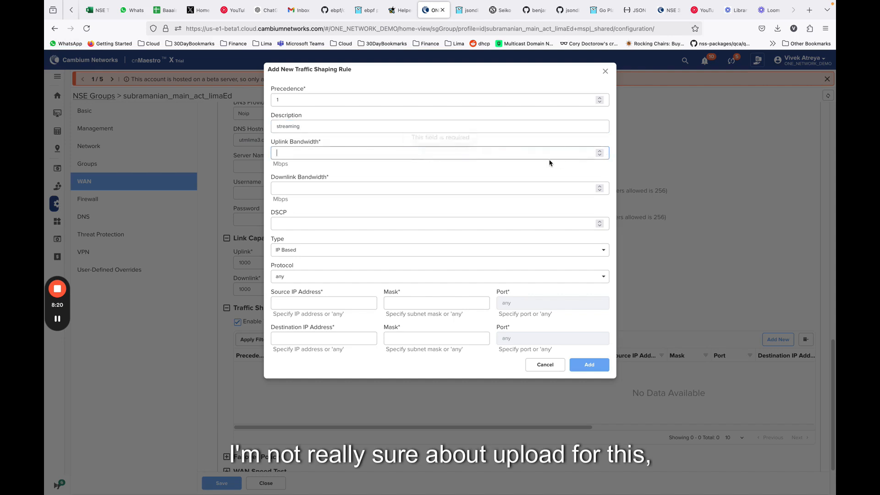
type("10")
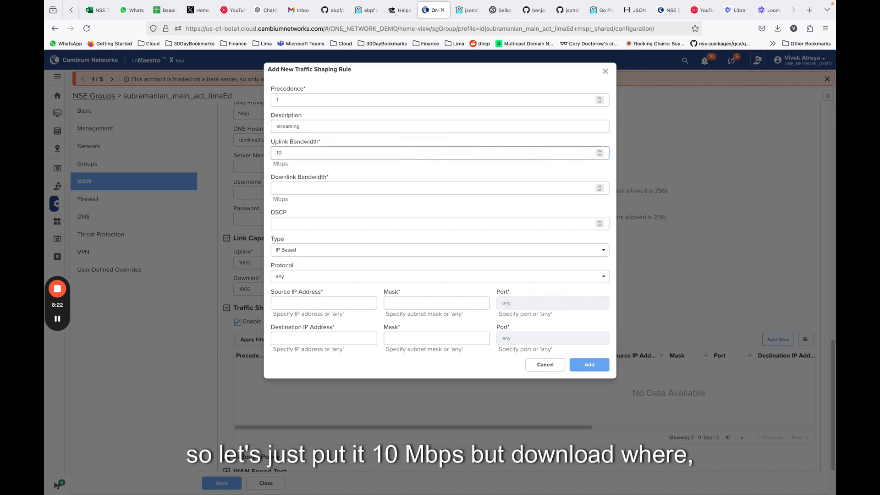
left_click(600, 187)
left_click(398, 194)
key("BackSpace")
type("30")
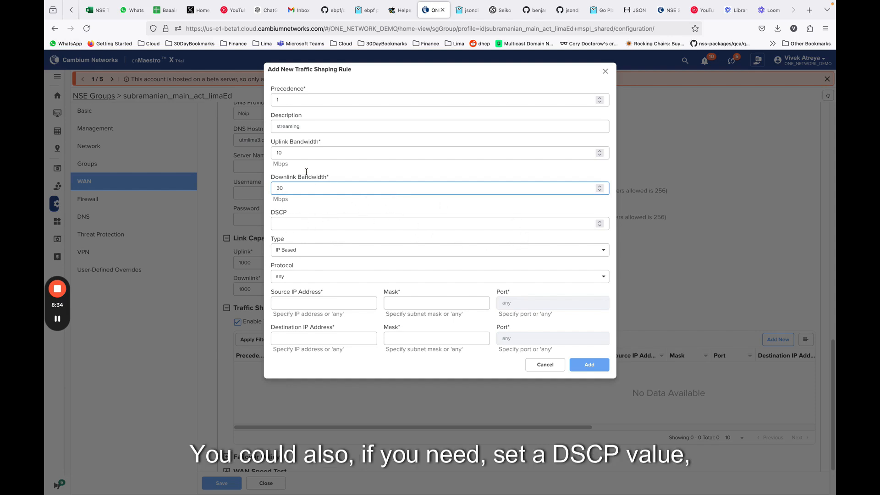
left_click(337, 205)
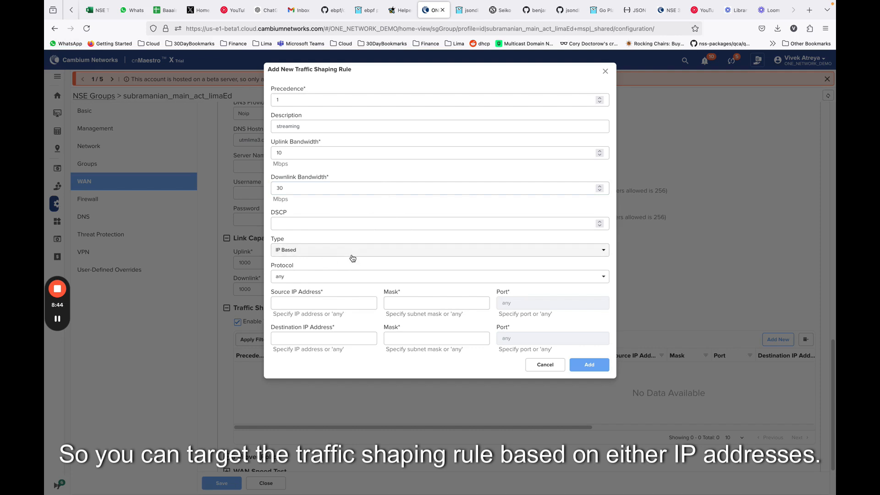
- Choose IP Based as the traffic shaping rule's type and go to its source IP address
left_click(353, 258)
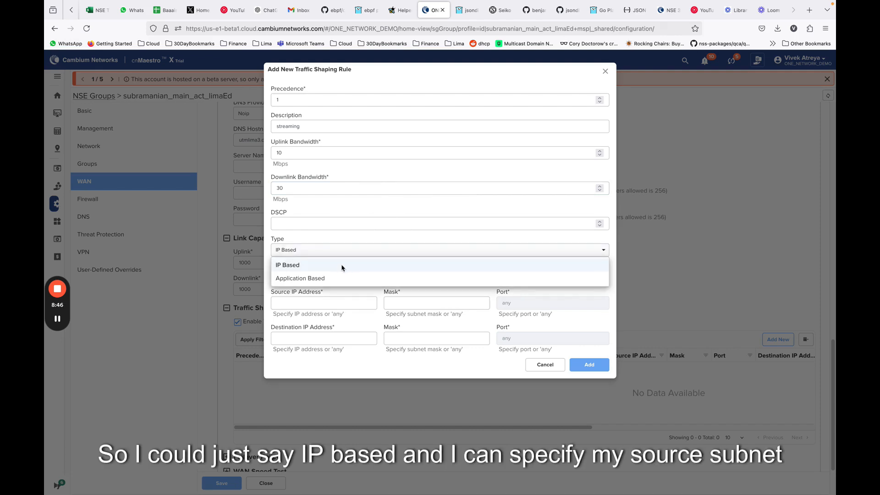
left_click(341, 267)
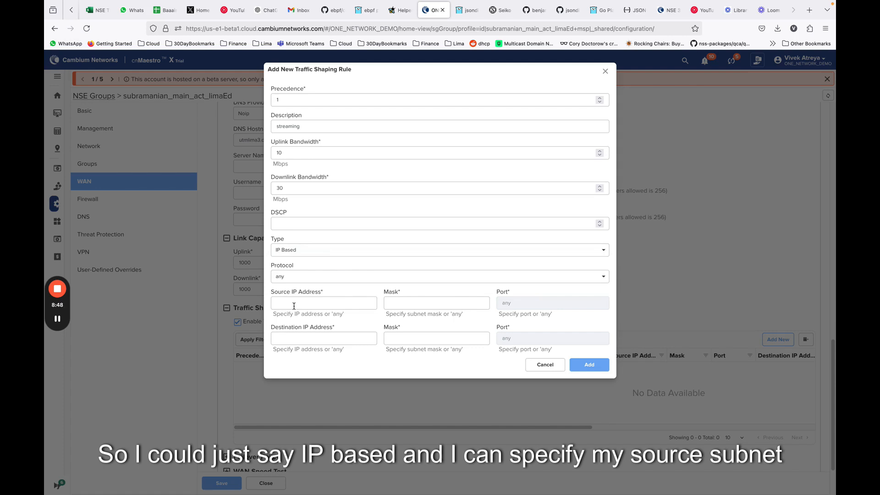
left_click(283, 305)
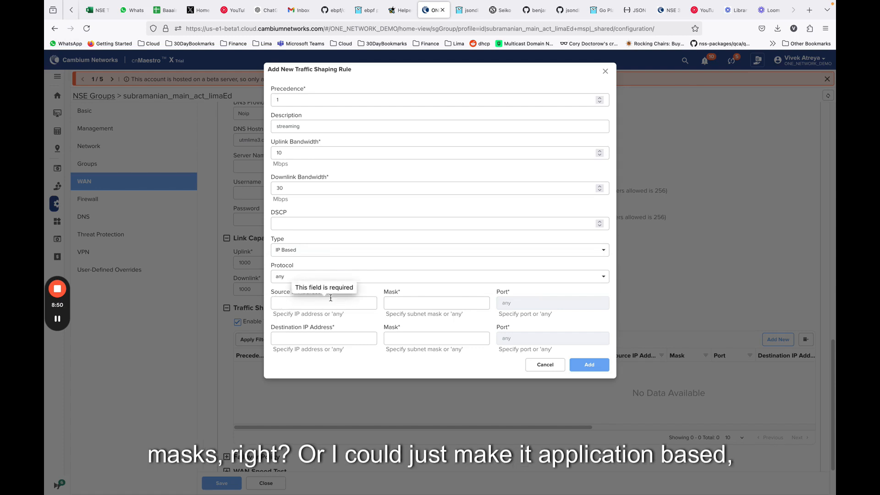
- Make the traffic shaping rule Application Based with DPI type Category and DPI category Streaming Media, and add it
left_click(334, 250)
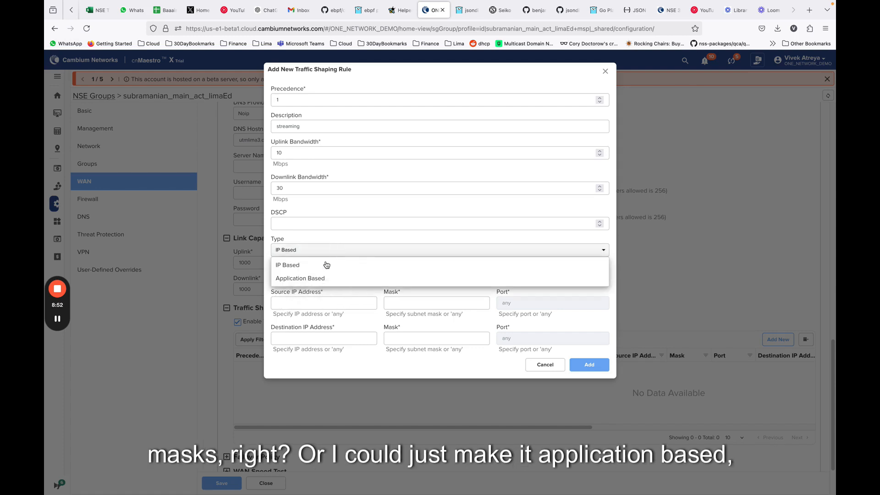
left_click(322, 280)
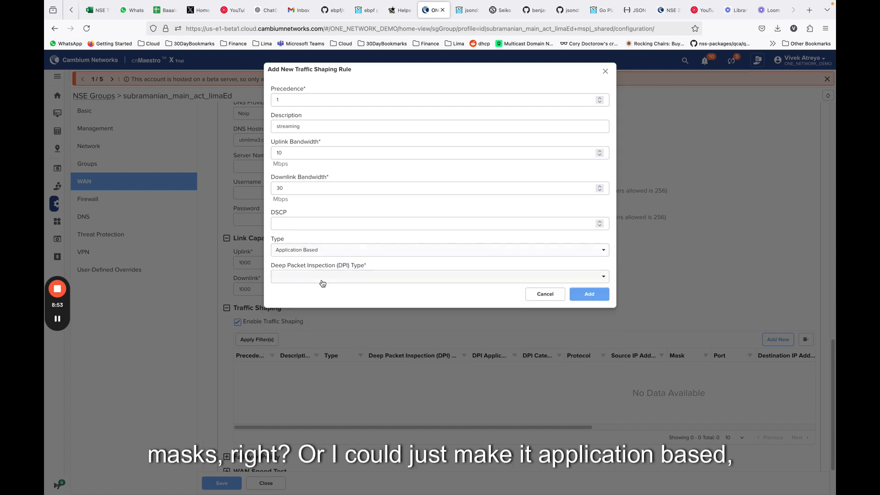
left_click(353, 281)
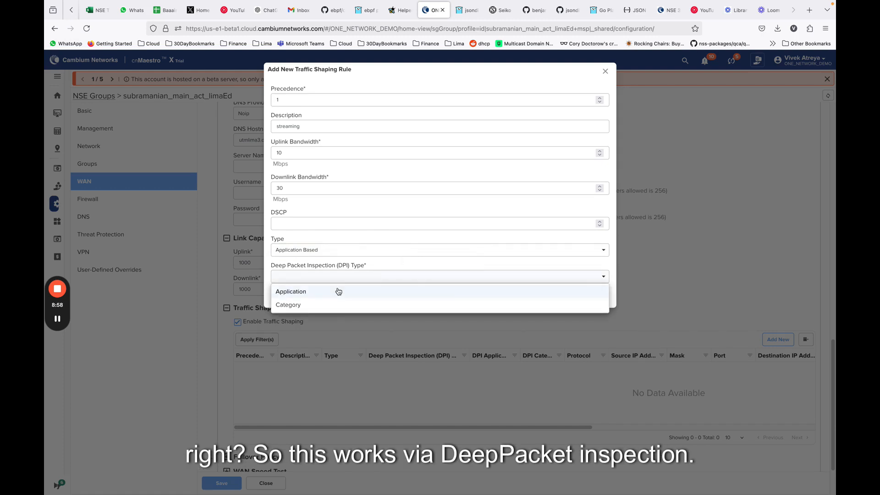
left_click(320, 305)
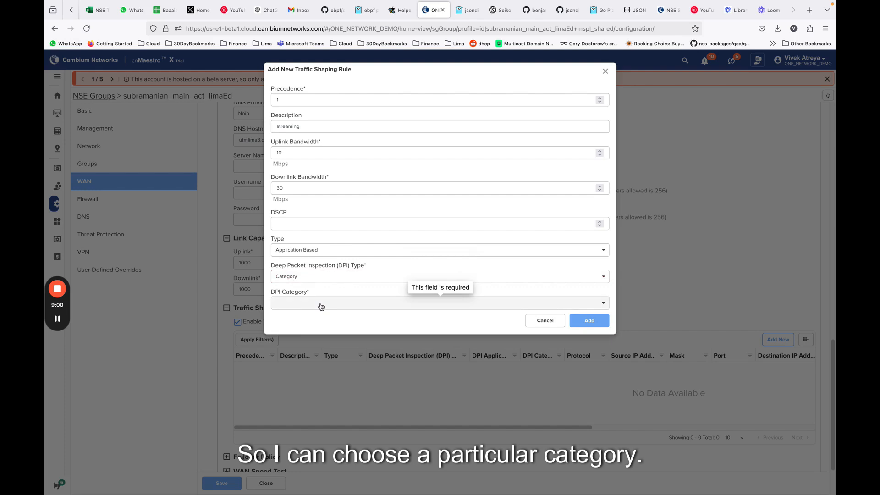
left_click(321, 306)
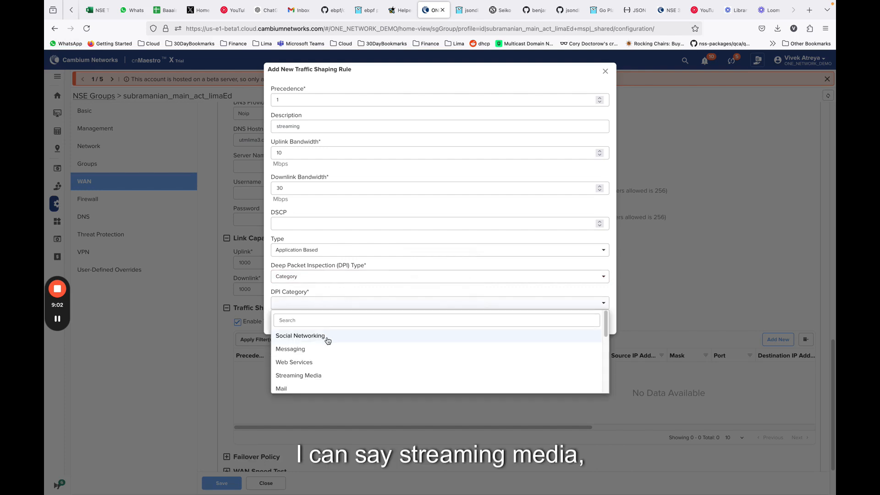
left_click(321, 377)
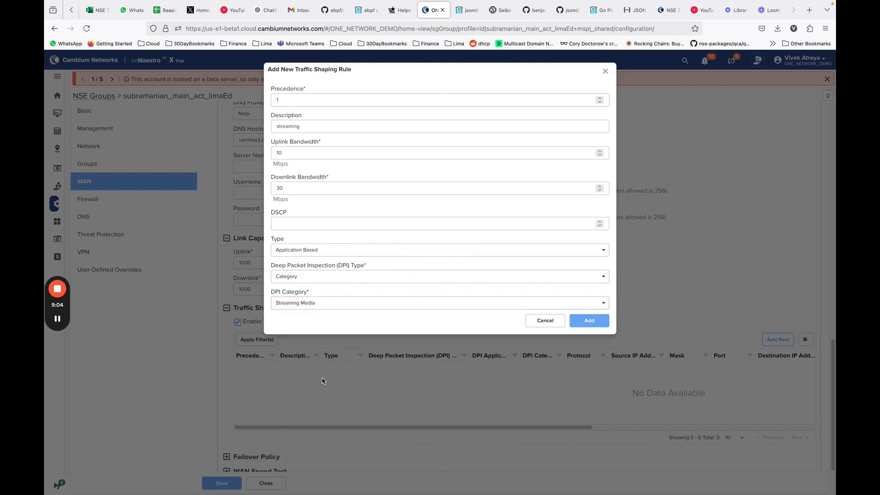
left_click(595, 322)
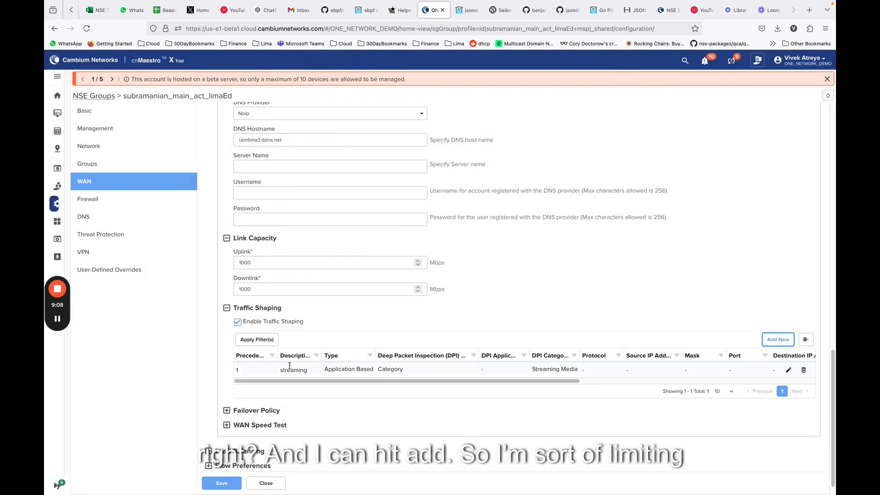
left_click_drag(344, 382, 610, 389)
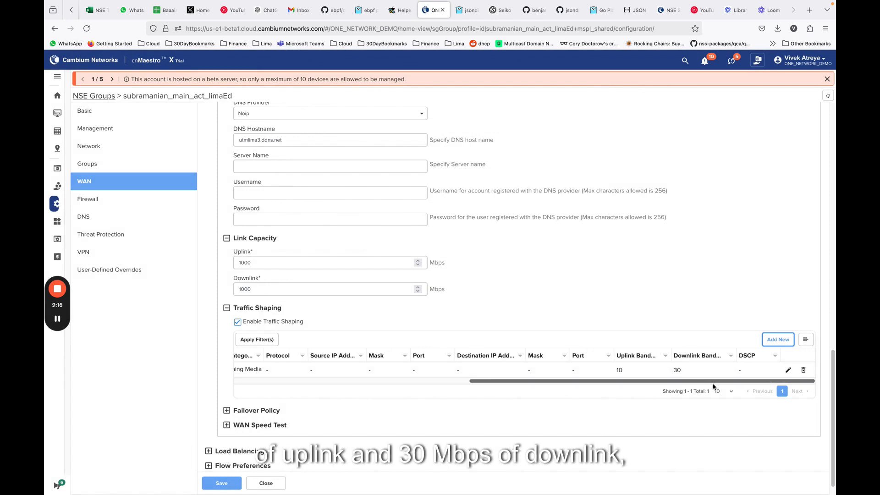
left_click_drag(713, 381, 478, 381)
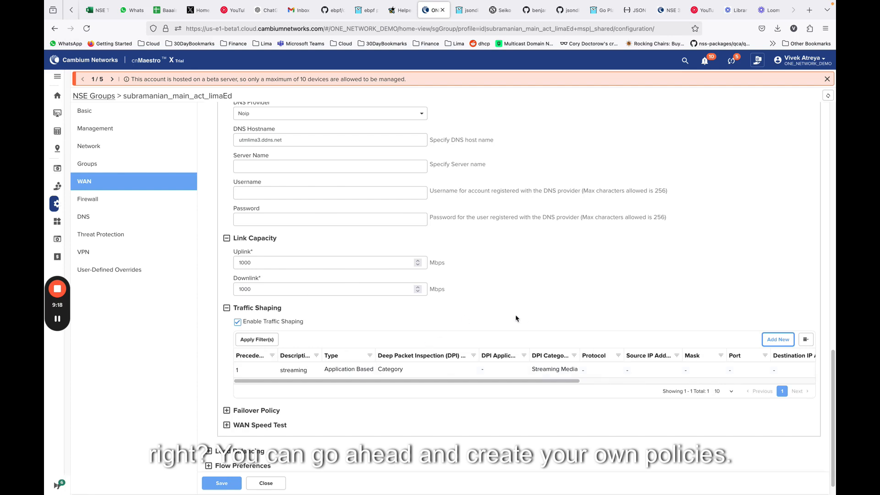
- Expand the Failover Policy settings of WAN-1
scroll(500, 311, "down", 1)
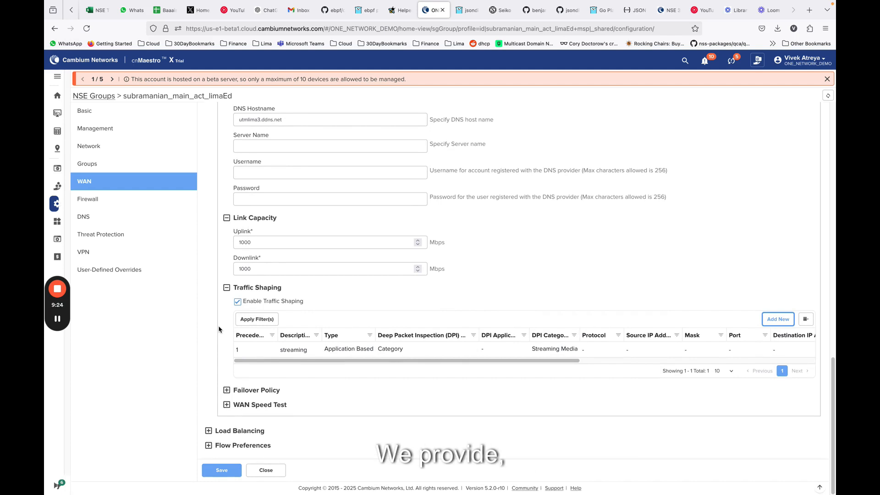
left_click(227, 390)
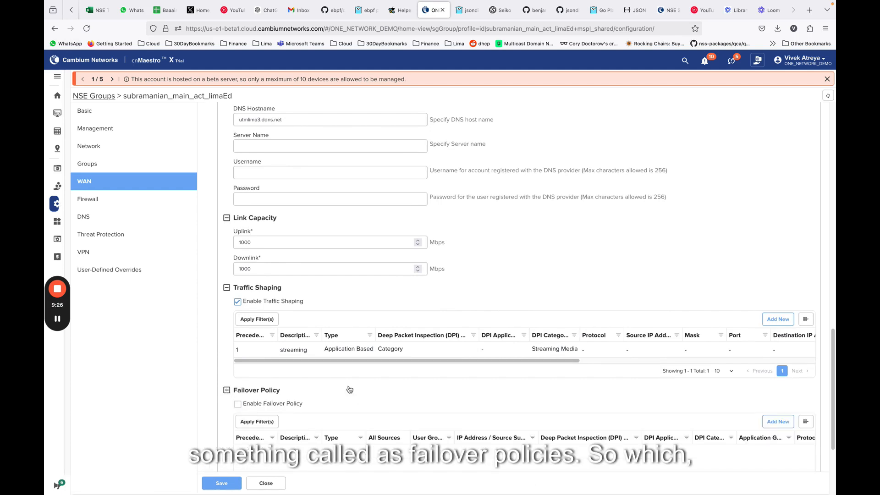
scroll(324, 365, "down", 2)
scroll(321, 362, "down", 2)
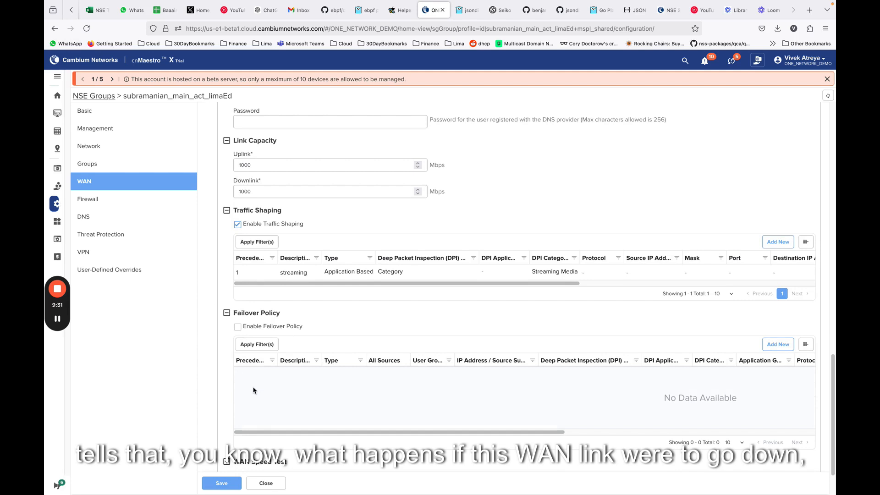
- Start a new failover policy with precedence 1 and the description "Drop social media"
left_click(778, 344)
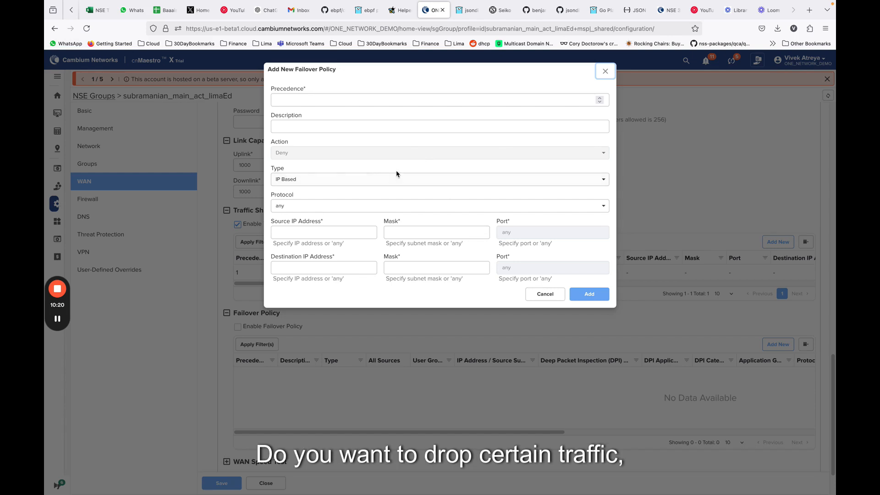
left_click(407, 104)
type("1")
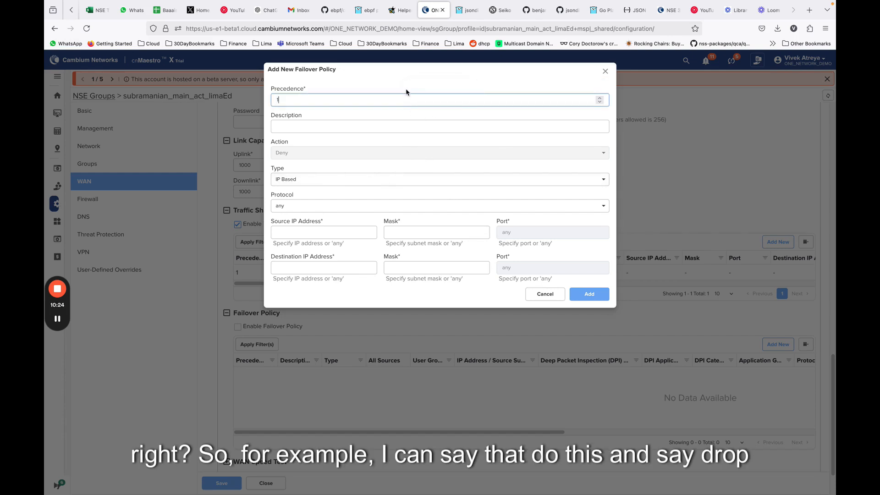
left_click(381, 131)
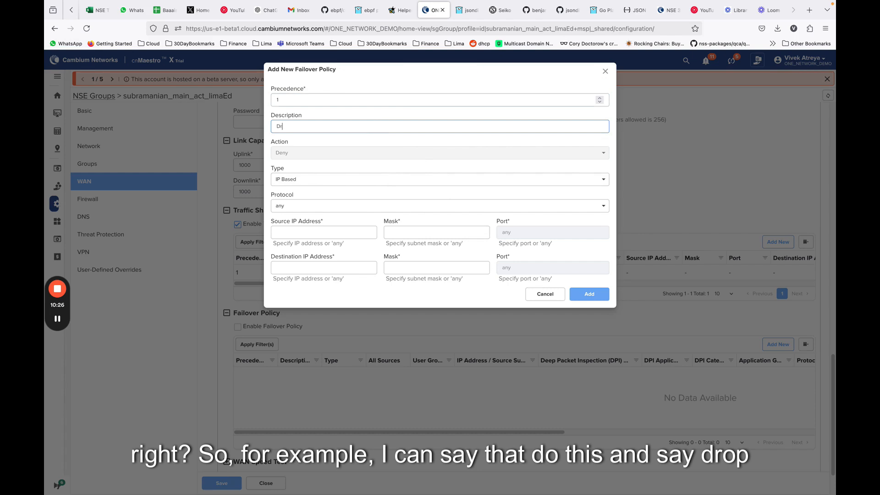
type("Drop social media")
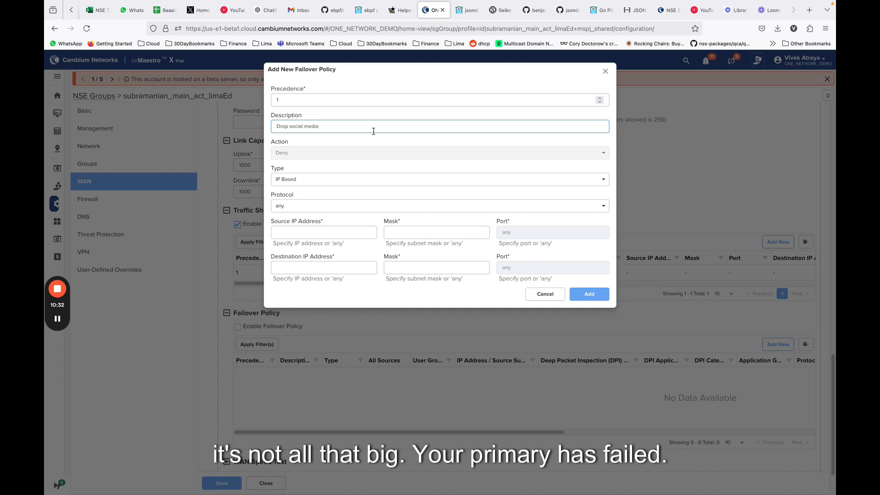
- Make the failover policy Application Based with DPI type Category and DPI category Social Networking, and add it
left_click(326, 181)
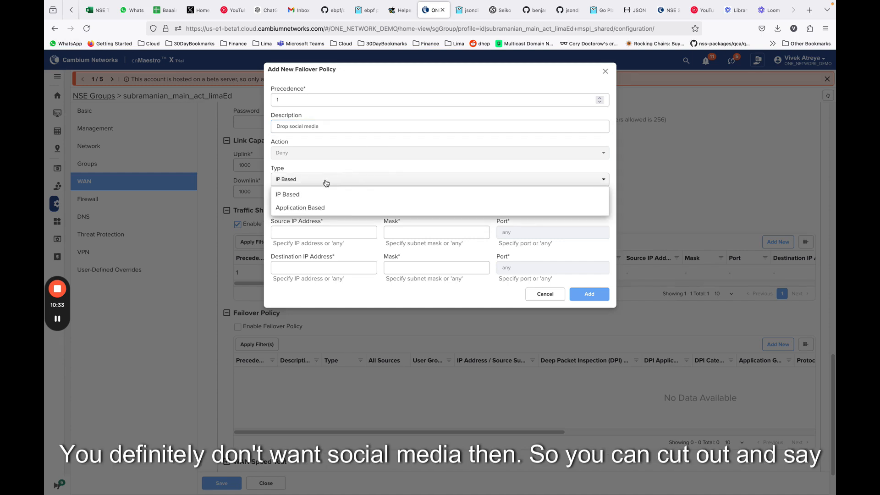
left_click(328, 207)
left_click(329, 207)
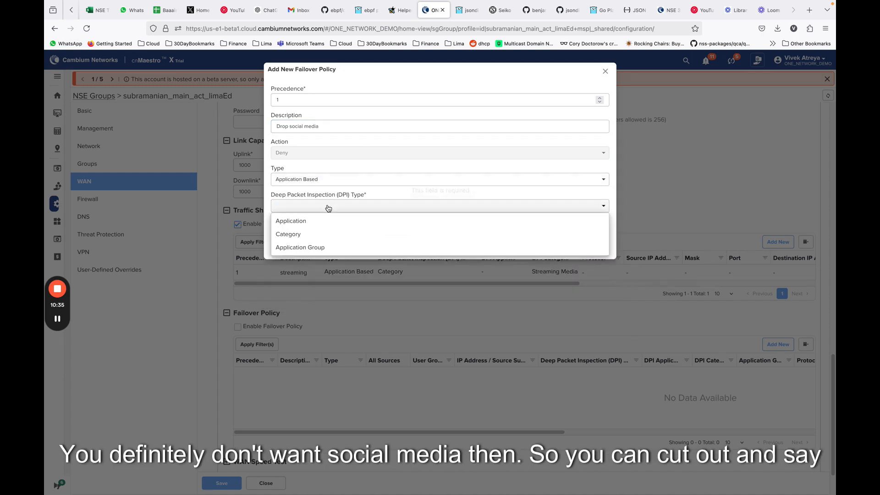
left_click(321, 233)
left_click(316, 233)
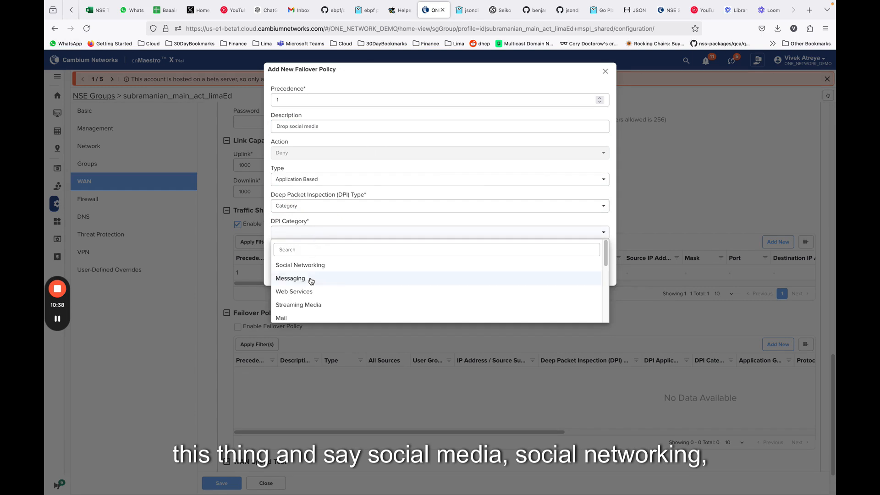
left_click(327, 273)
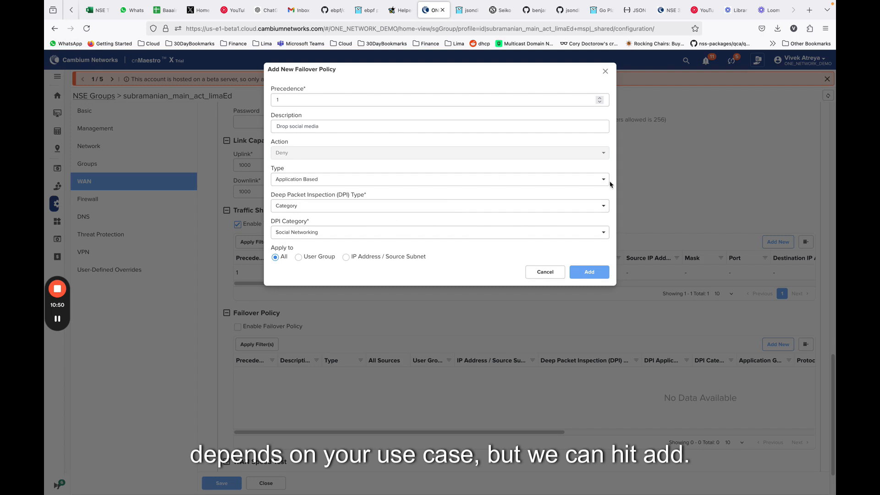
left_click(594, 273)
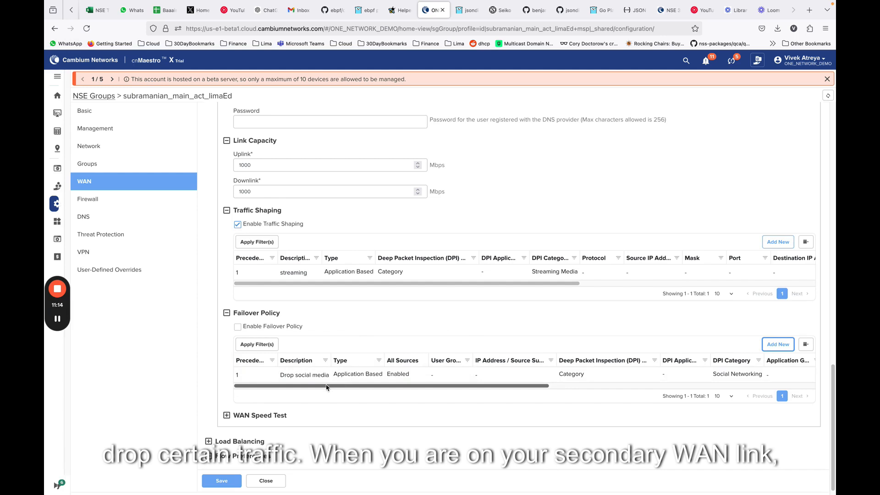
- Expand the WAN Speed Test settings, enable the WAN speed test and disable it again
scroll(503, 290, "down", 1)
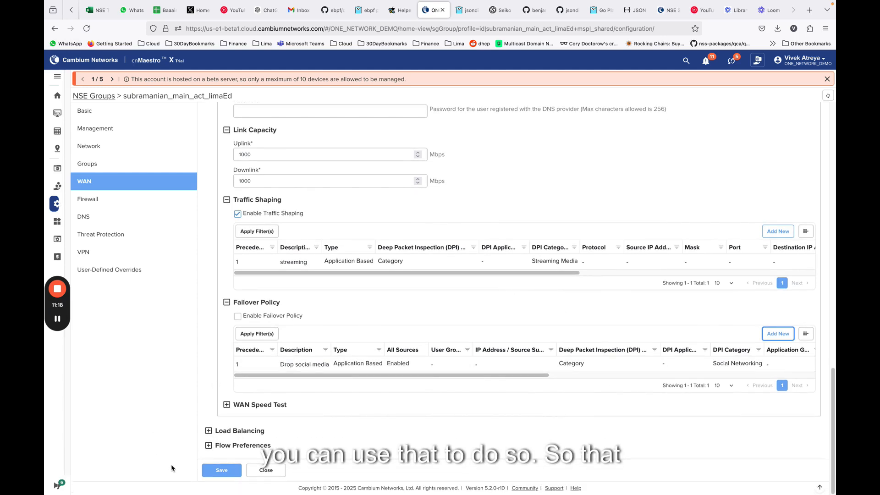
left_click(227, 405)
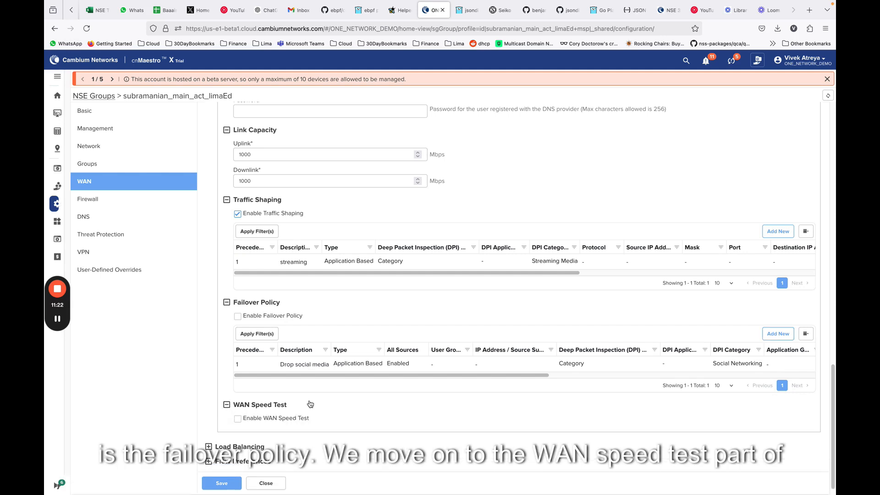
scroll(311, 403, "down", 1)
left_click(238, 403)
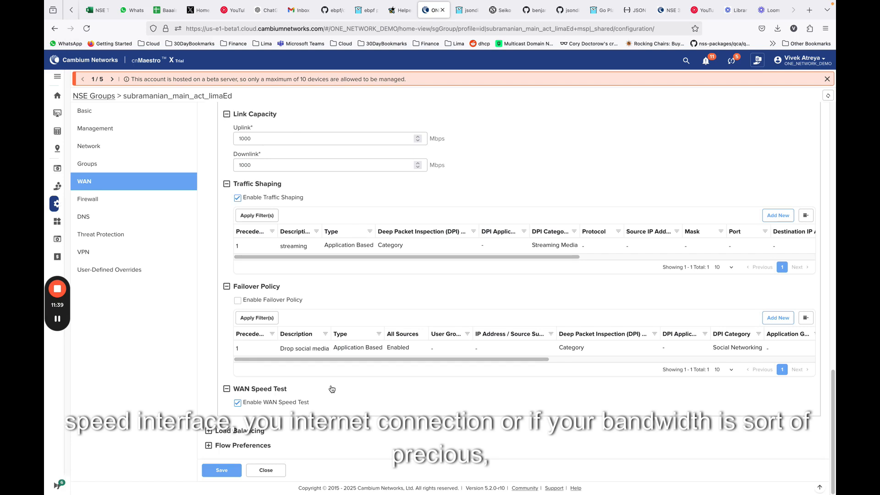
left_click(237, 404)
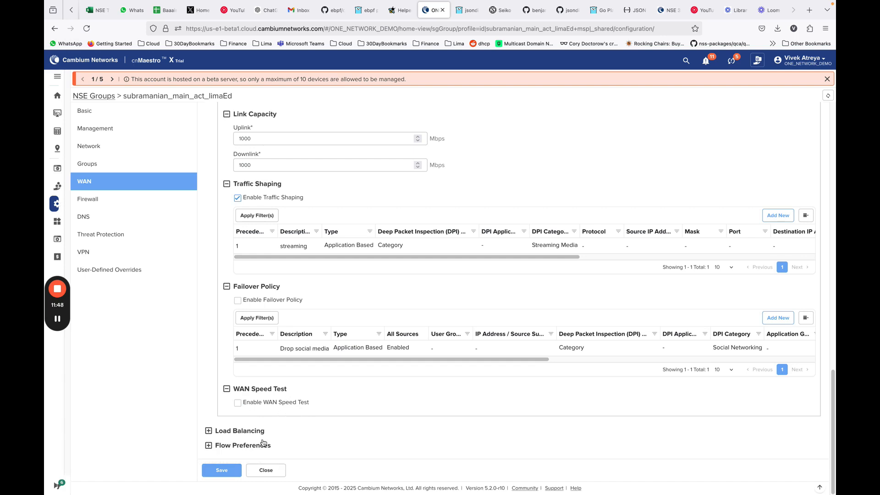
- Expand the Load Balancing settings, switch the WAN-2 mode to Shared and set its traffic share percentage to 50
left_click(208, 431)
scroll(340, 376, "down", 3)
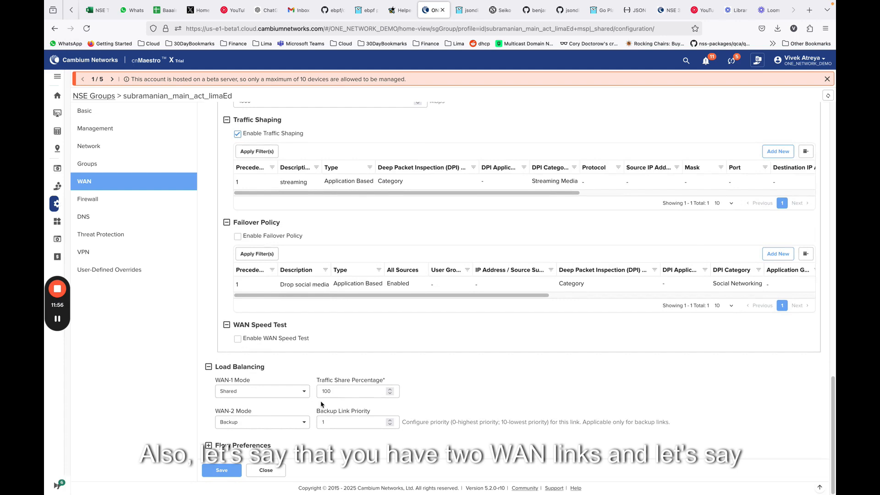
left_click(262, 422)
left_click(264, 437)
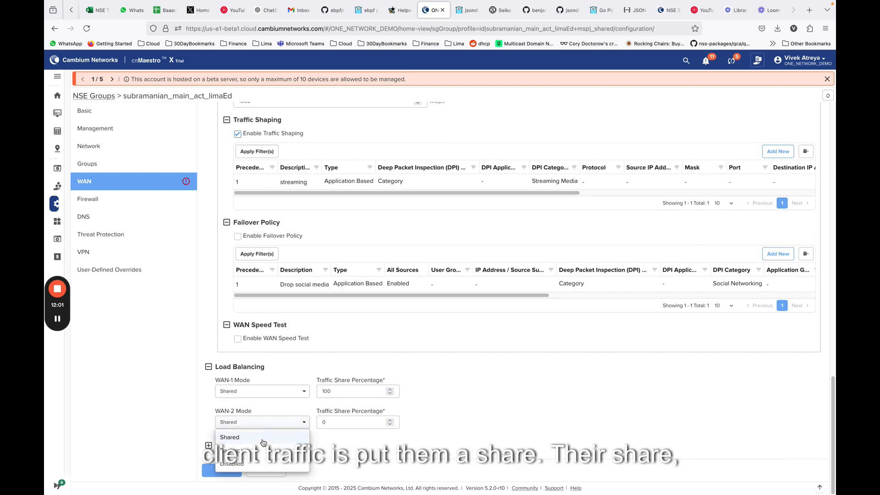
double_click(341, 424)
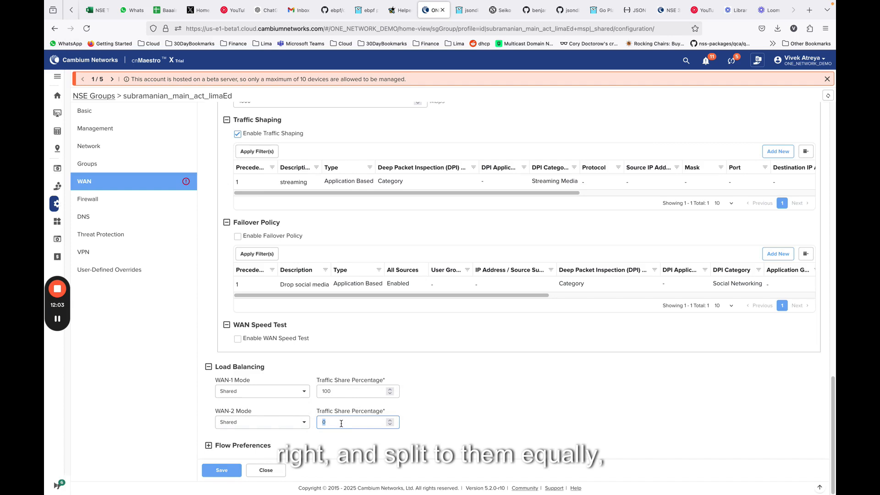
type("95")
key("BackSpace")
key("BackSpace")
type("50")
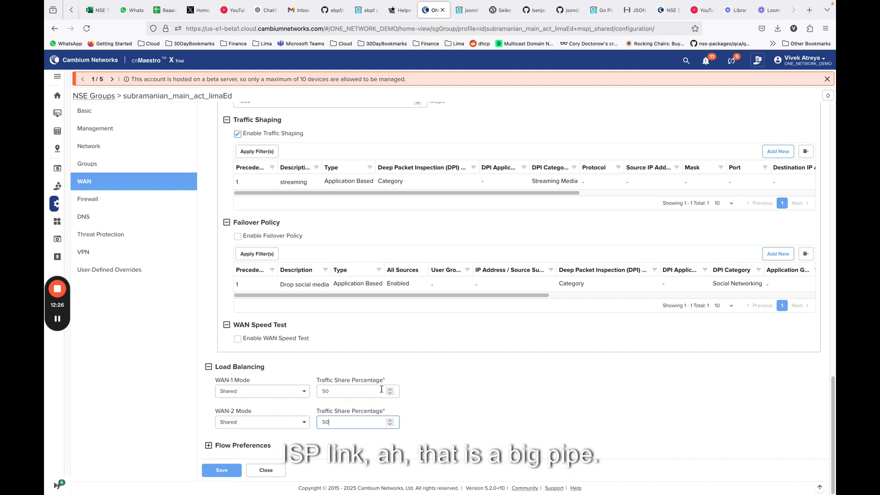
- Set the WAN-1 traffic share percentage to 80 and then raise it to 95
left_click(351, 396)
key("BackSpace")
key("BackSpace")
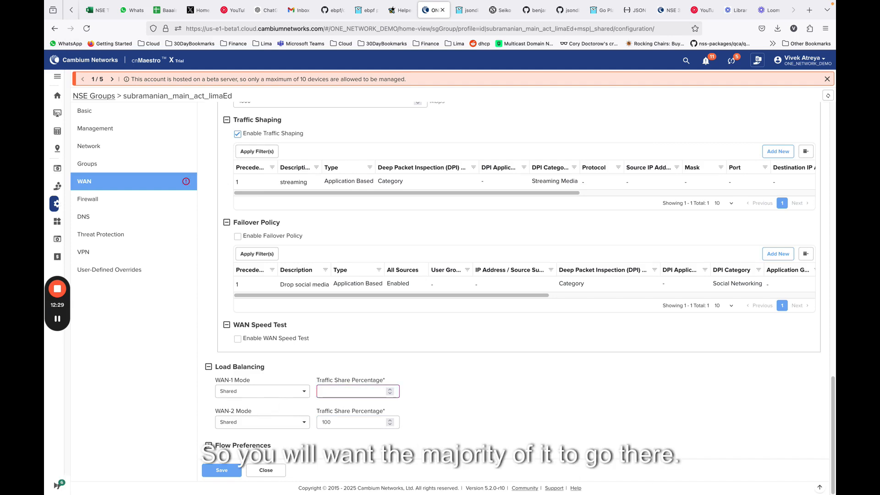
type("80")
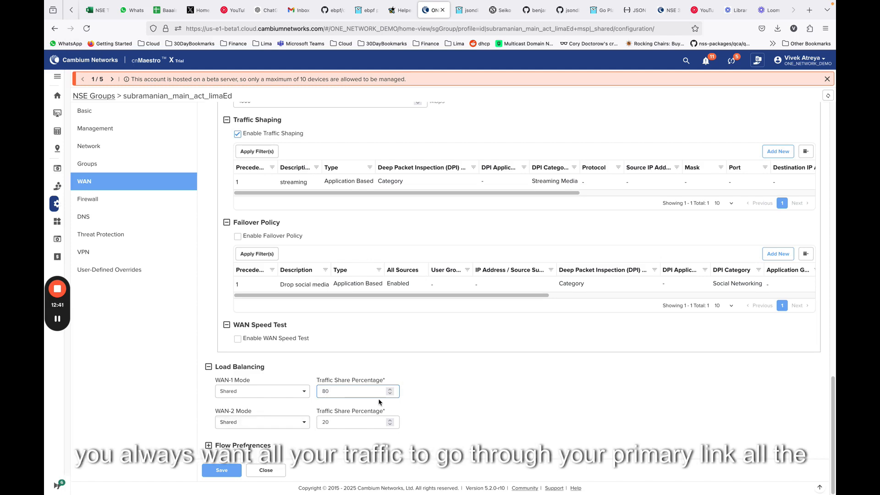
key("BackSpace")
key("BackSpace")
type("10")
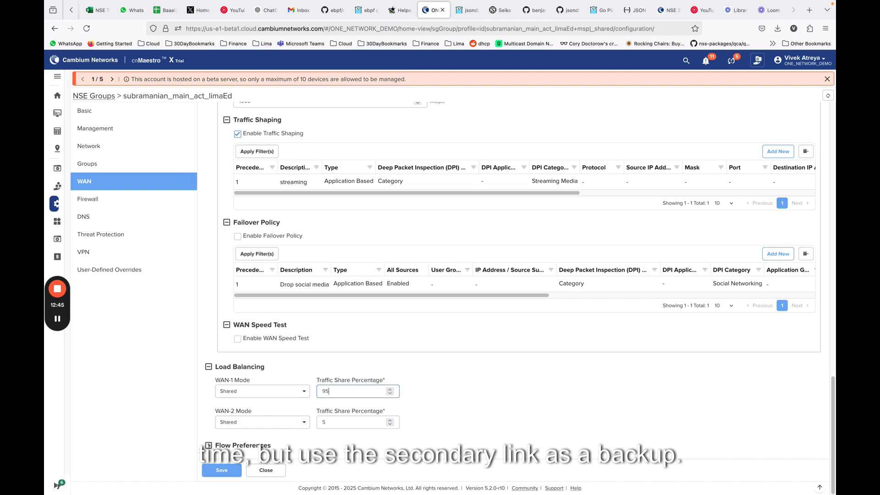
- Switch the WAN-2 mode to Backup and expand the Flow Preferences settings
left_click(285, 422)
left_click(272, 451)
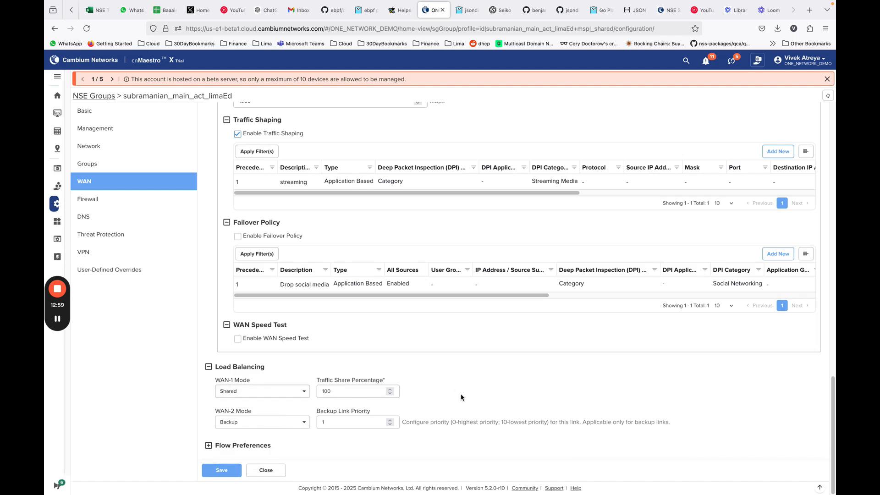
left_click(209, 446)
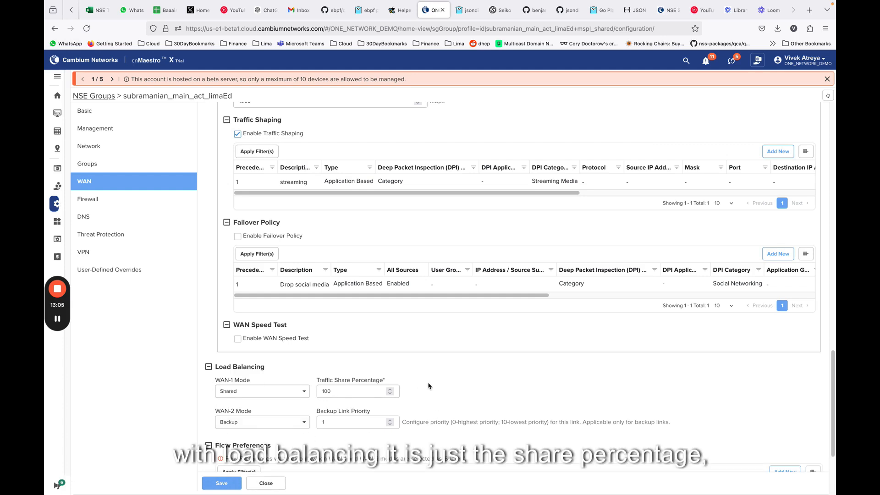
scroll(429, 386, "down", 2)
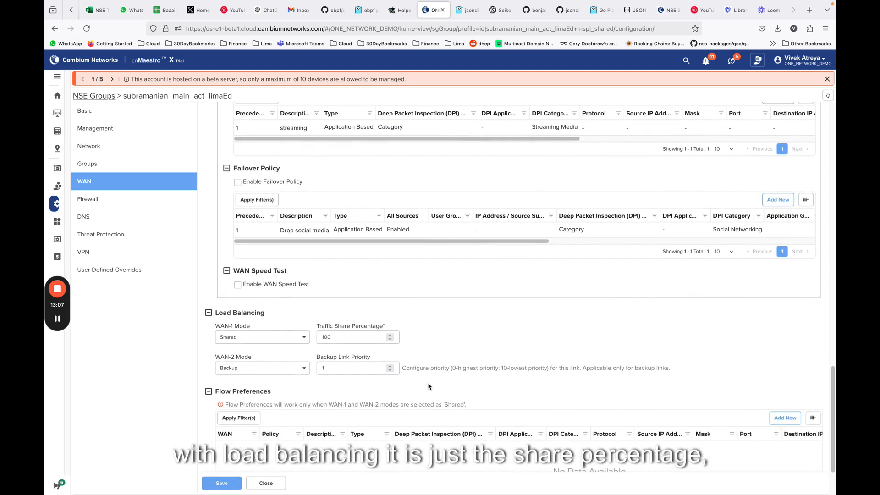
scroll(430, 385, "down", 1)
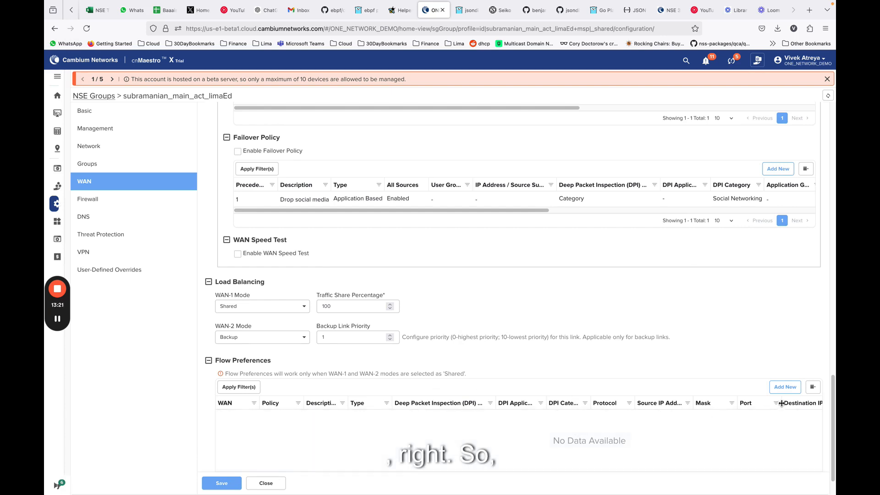
- Start a new flow preference with the description "StreamingToWAN2"
left_click(784, 387)
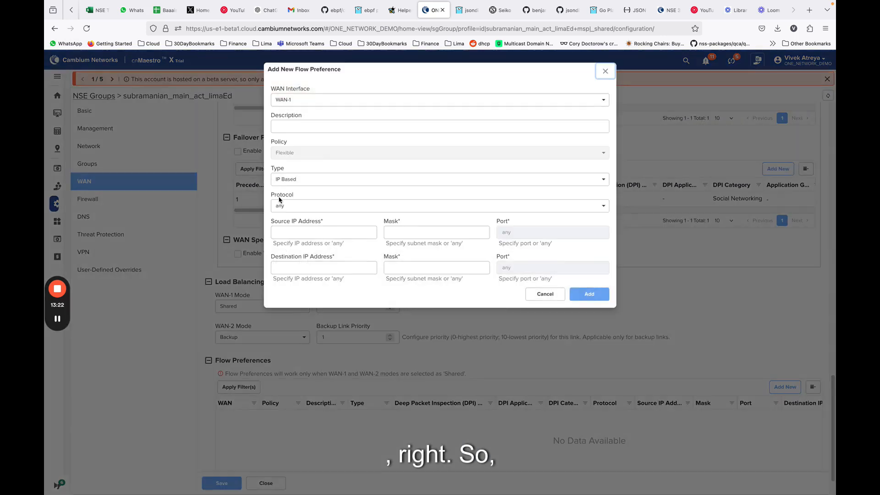
left_click(322, 125)
type("StreamingToWAN2")
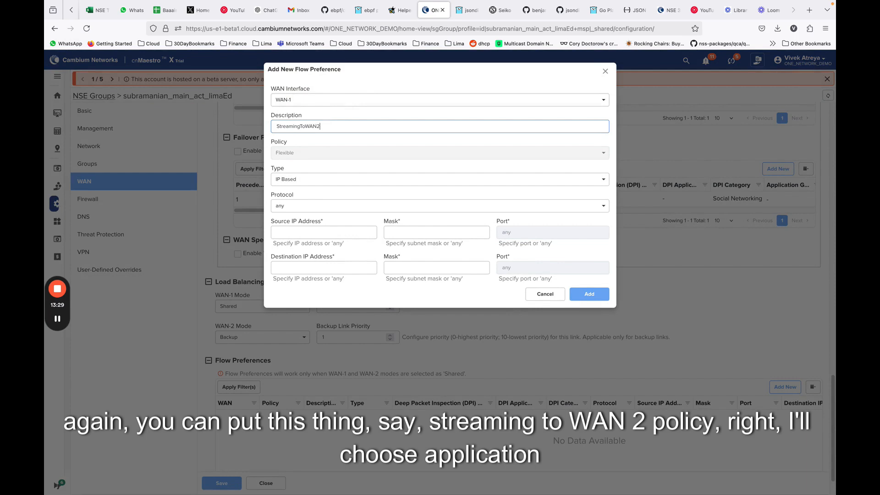
- Make the flow preference Application Based with DPI type Category and DPI category Streaming Media, assign it to the WAN-2 interface, and add it
left_click(281, 180)
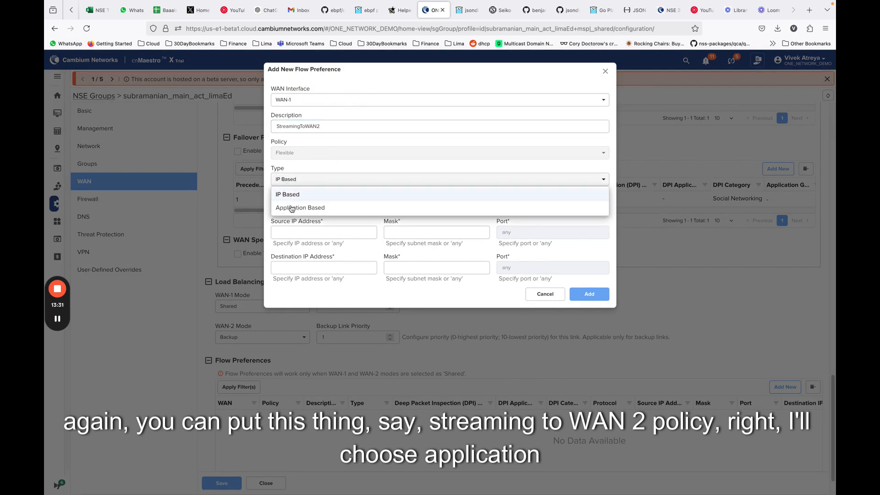
left_click(297, 209)
left_click(308, 205)
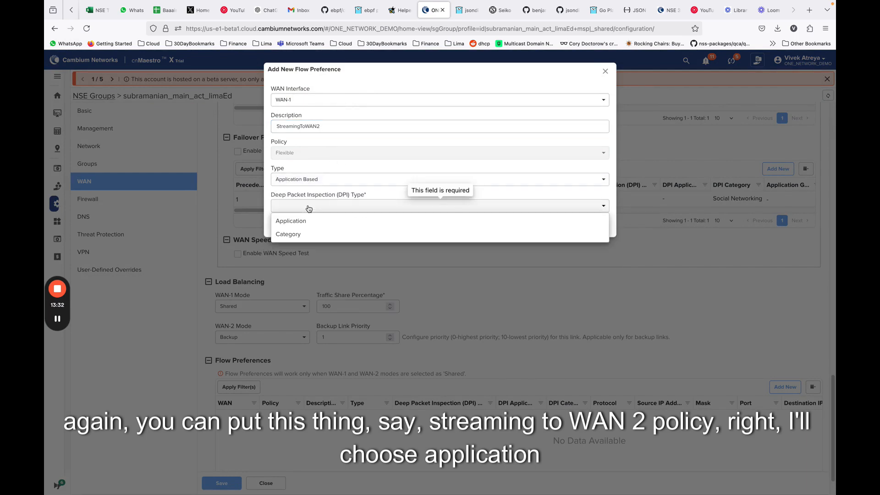
left_click(305, 235)
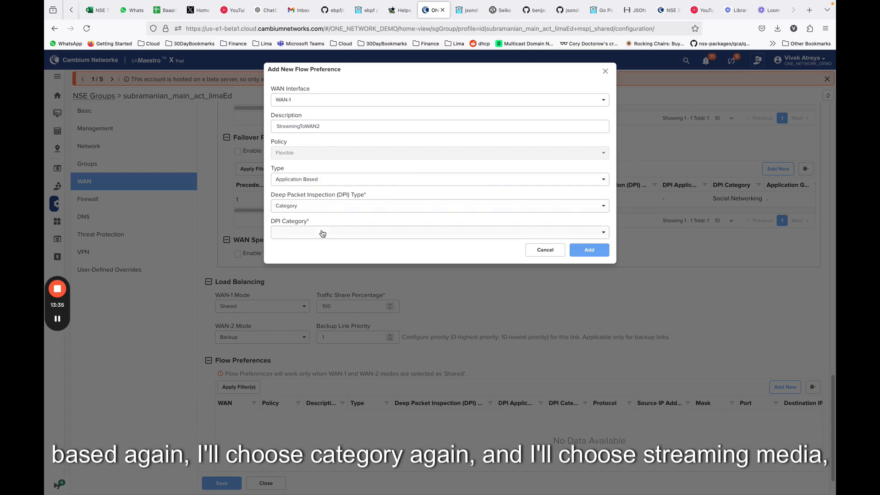
left_click(325, 232)
left_click(328, 305)
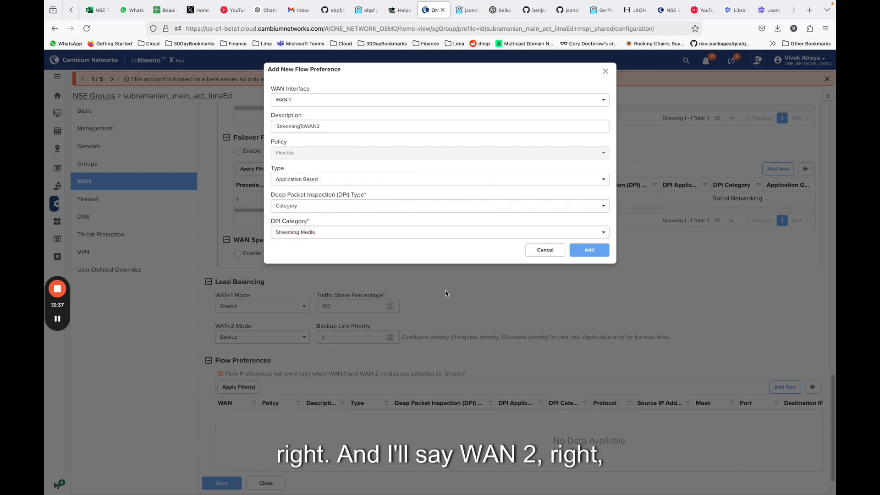
left_click(408, 100)
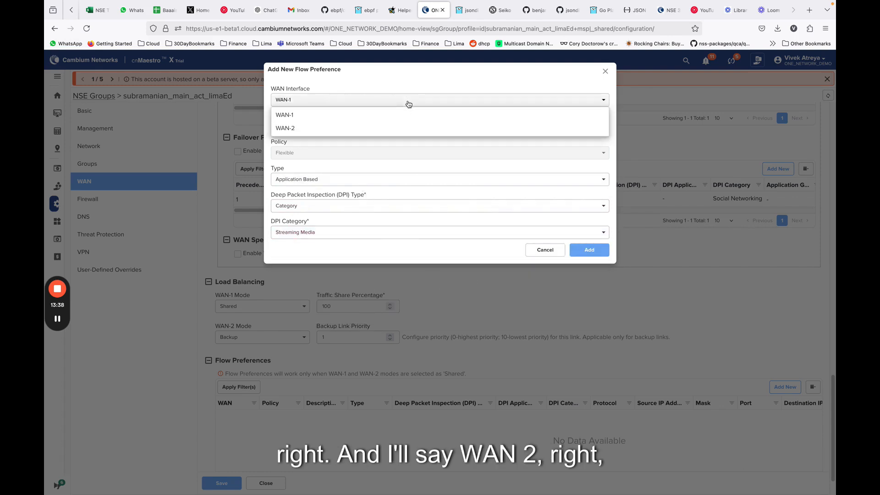
left_click(387, 131)
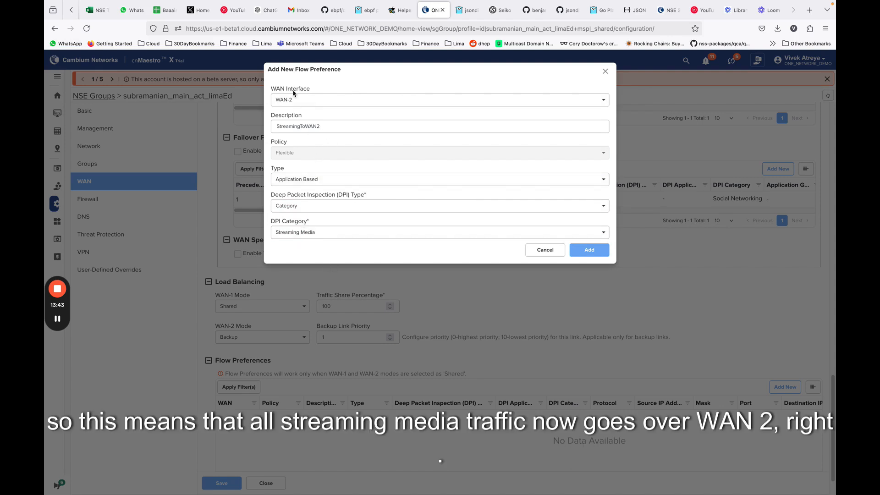
left_click(592, 253)
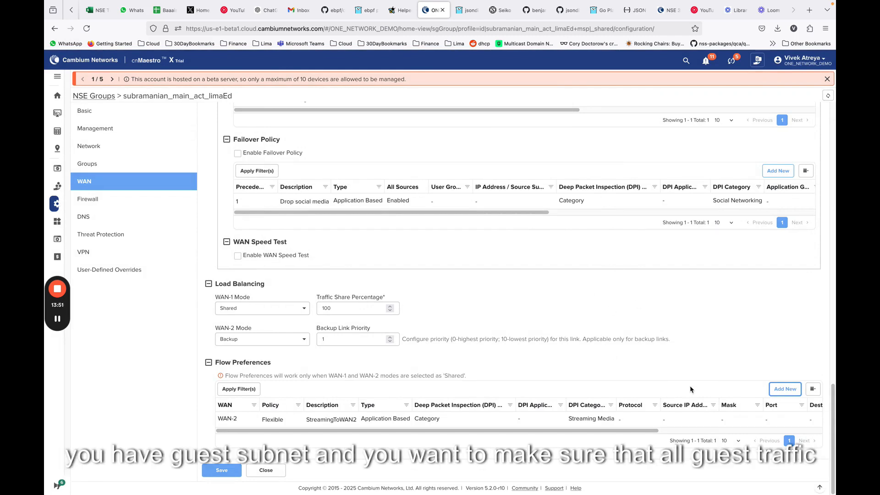
- Start a second flow preference described as "GuestWAN" with source IP address 192.168.33.0 and source mask 255.255.255.0
left_click(785, 388)
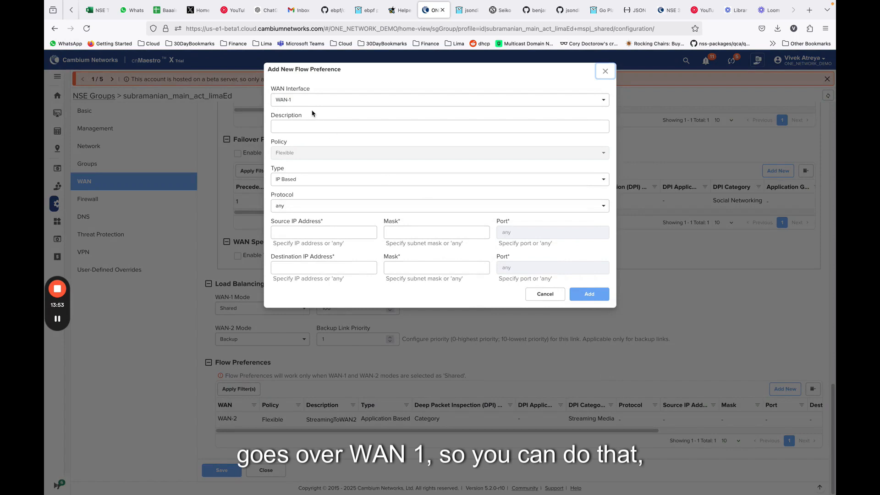
left_click(303, 129)
type("GuestWAN")
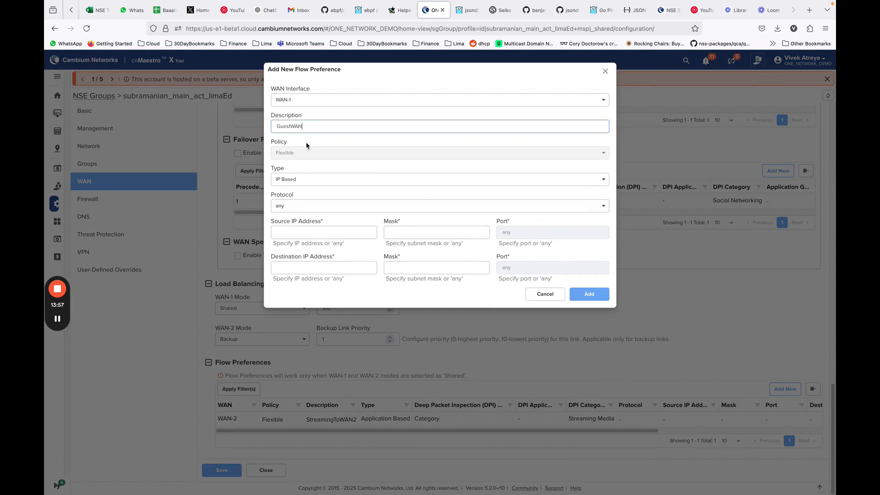
left_click(316, 233)
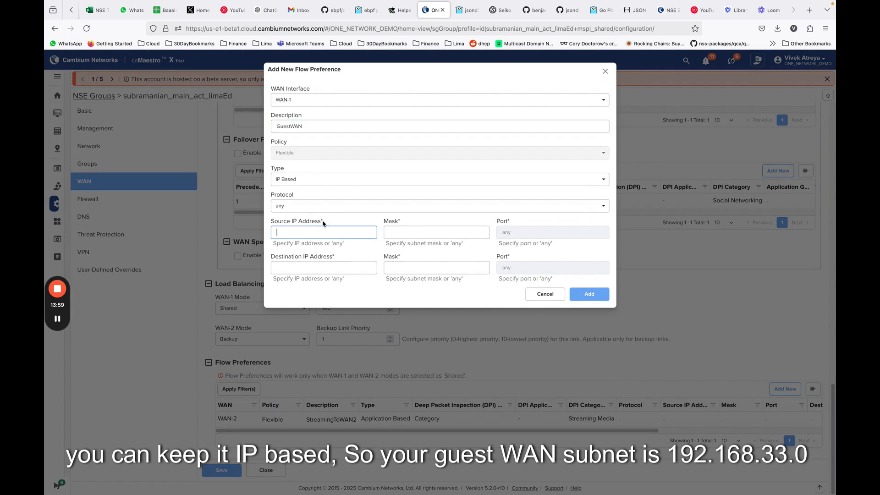
type("192.168.33.")
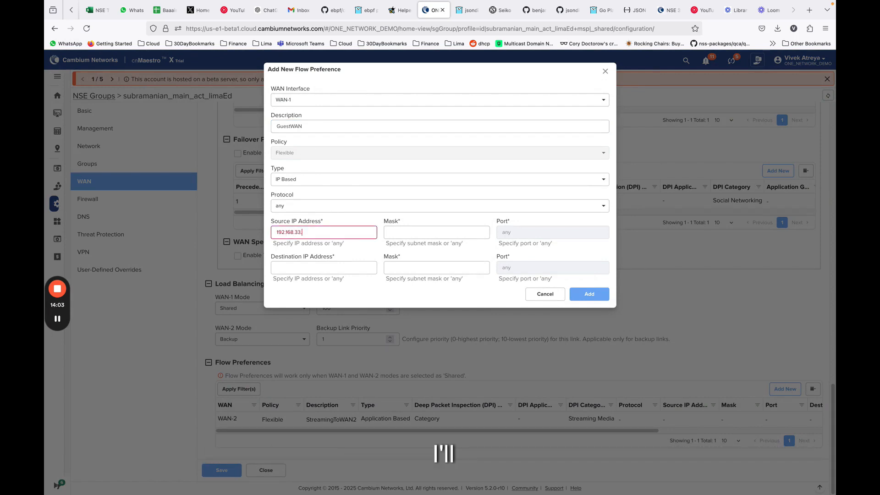
type("0")
key("Tab")
type("255.255.255.0")
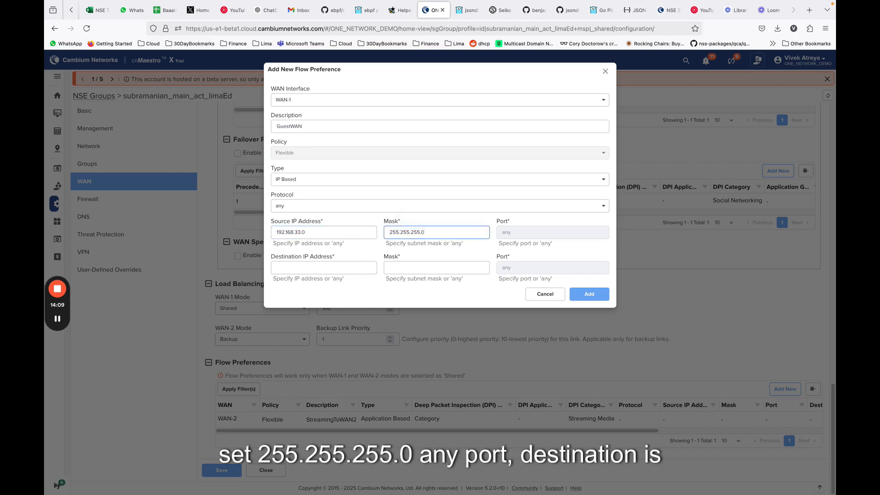
- Set the destination IP address and destination mask of the GuestWAN flow preference to "any" and add it
left_click(341, 267)
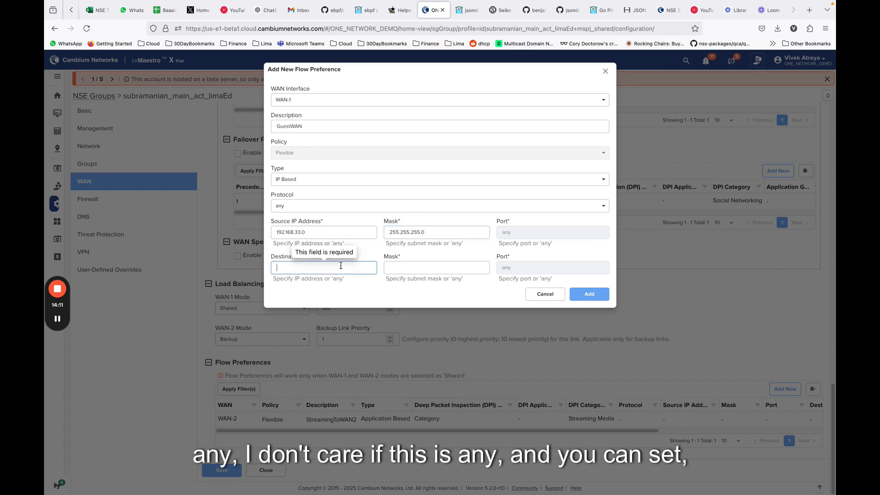
type("any")
key("Tab")
type("any")
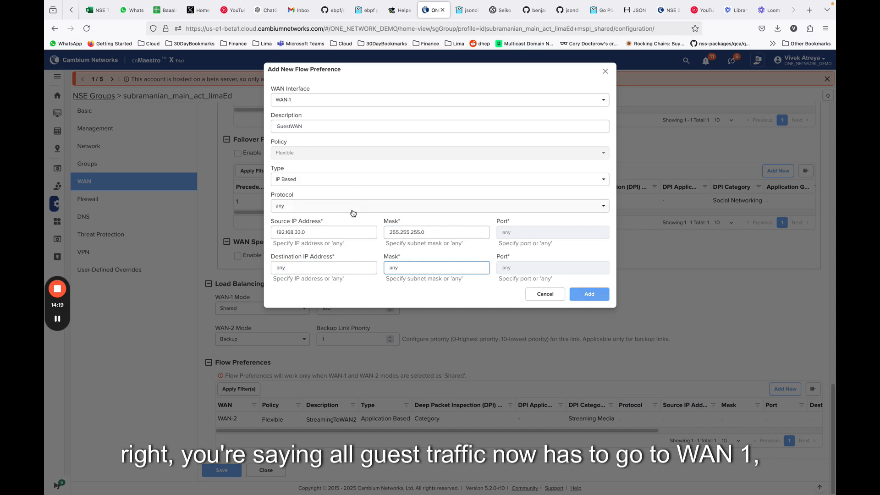
left_click(598, 296)
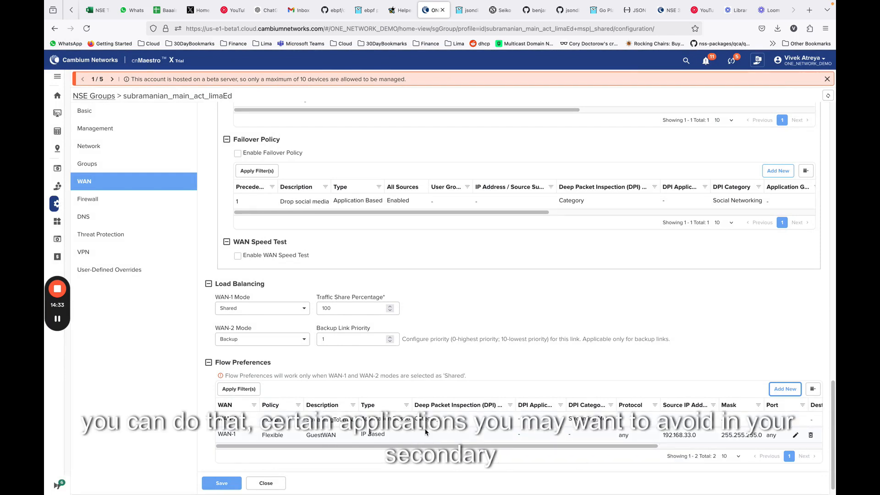
scroll(427, 371, "down", 1)
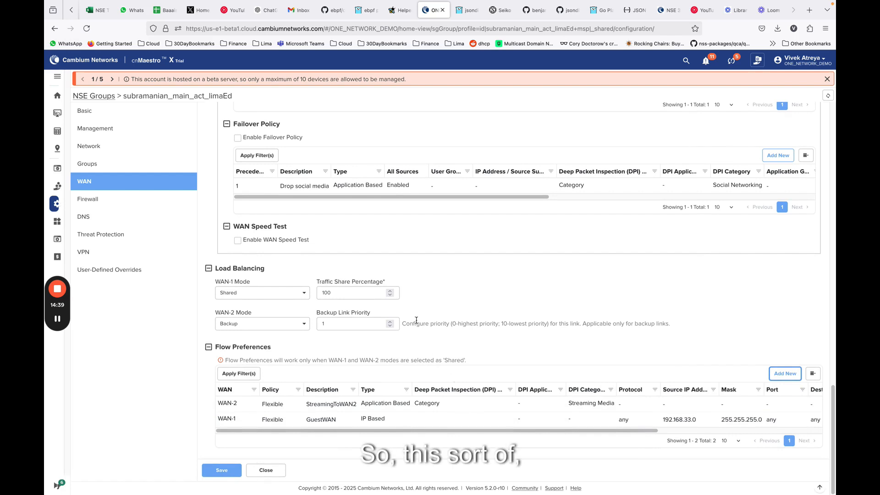
scroll(370, 190, "up", 2)
scroll(369, 190, "up", 3)
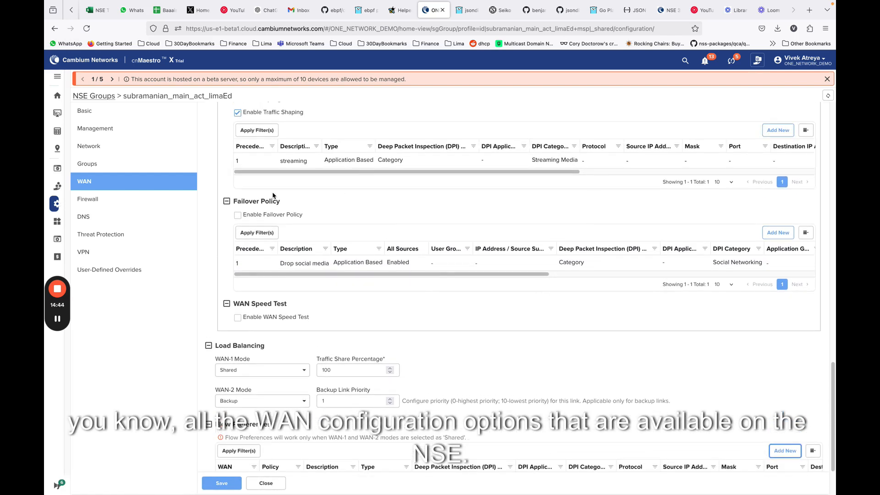